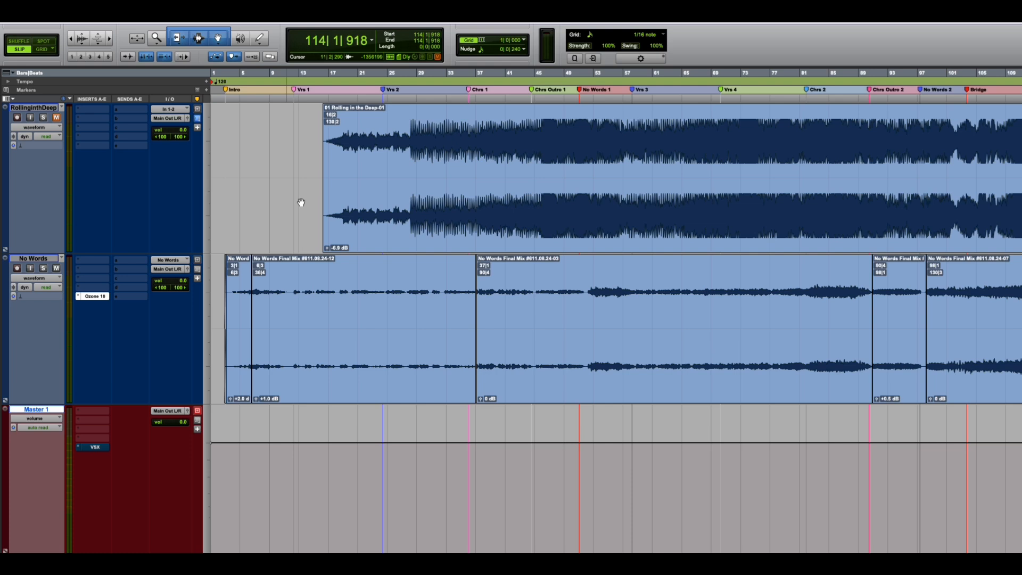
pyautogui.click(38, 109)
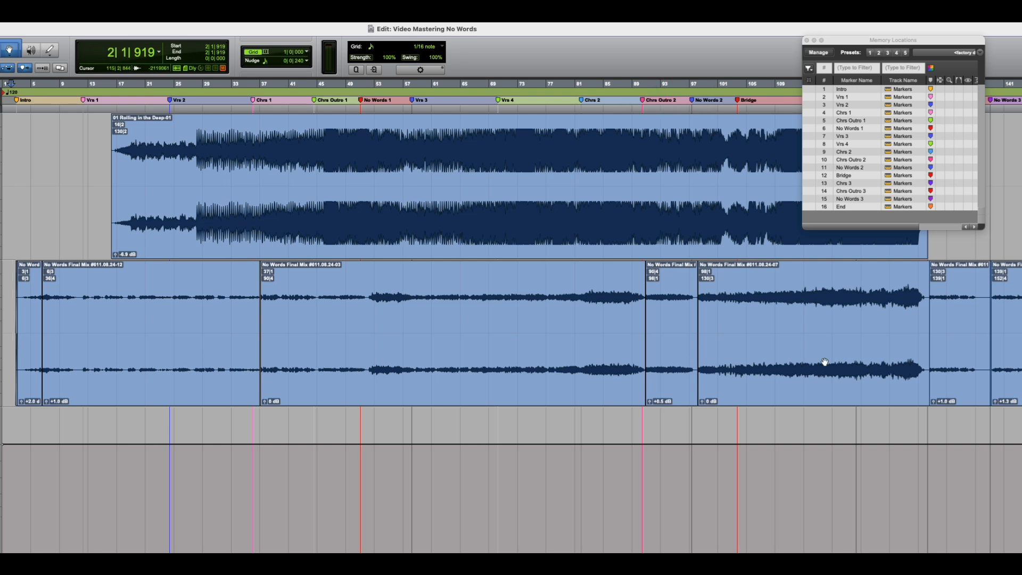
pyautogui.hscroll(5, 745, 357)
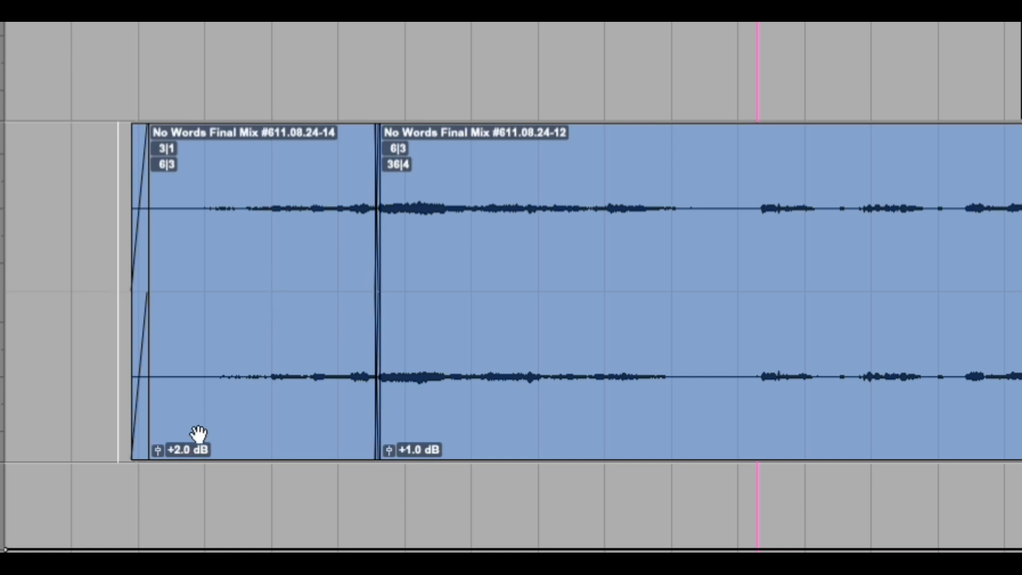
pyautogui.press('space')
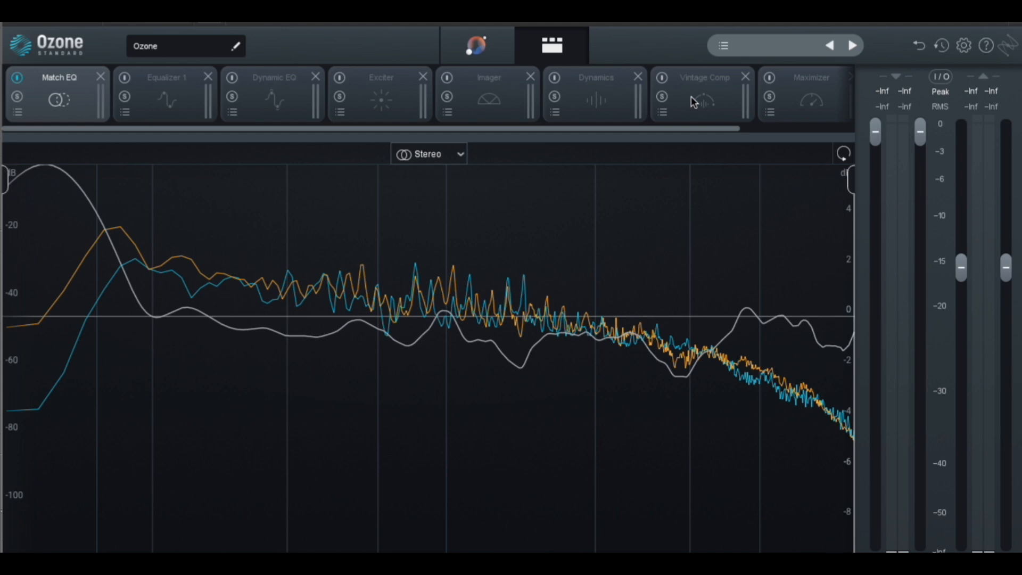
# Step: Open the empty slot at the end of the Ozone module chain to view the modules that can be added
pyautogui.hscroll(3, 794, 88)
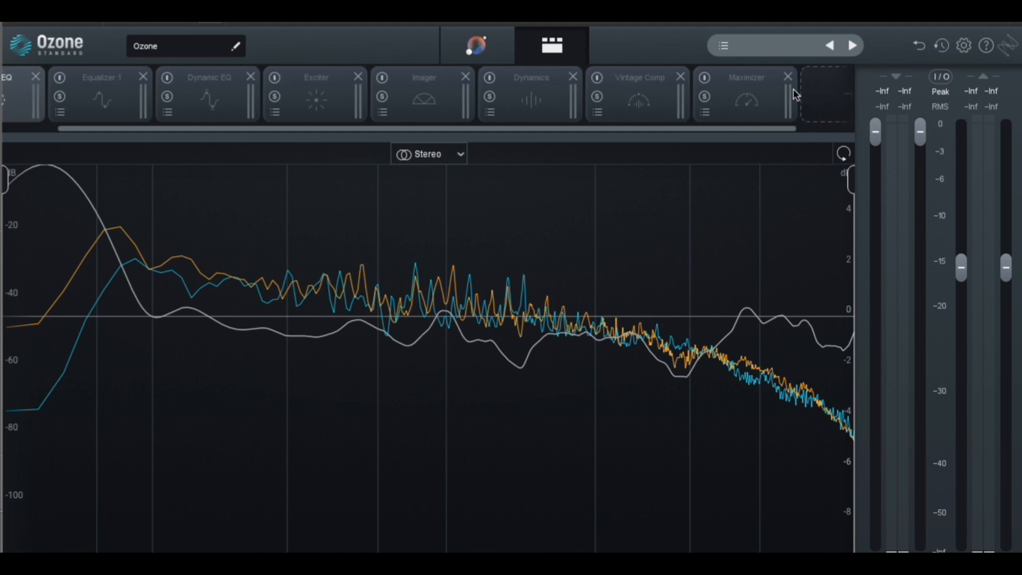
pyautogui.hscroll(2, 826, 100)
pyautogui.click(826, 101)
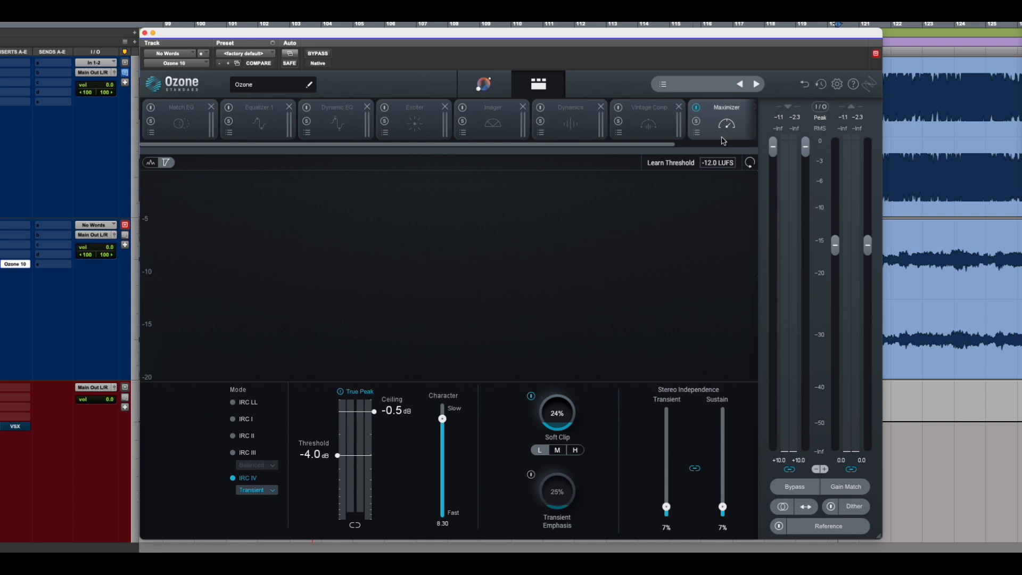
# Step: Compare the mix during playback with the Maximizer bypassed and with it enabled again
pyautogui.click(696, 109)
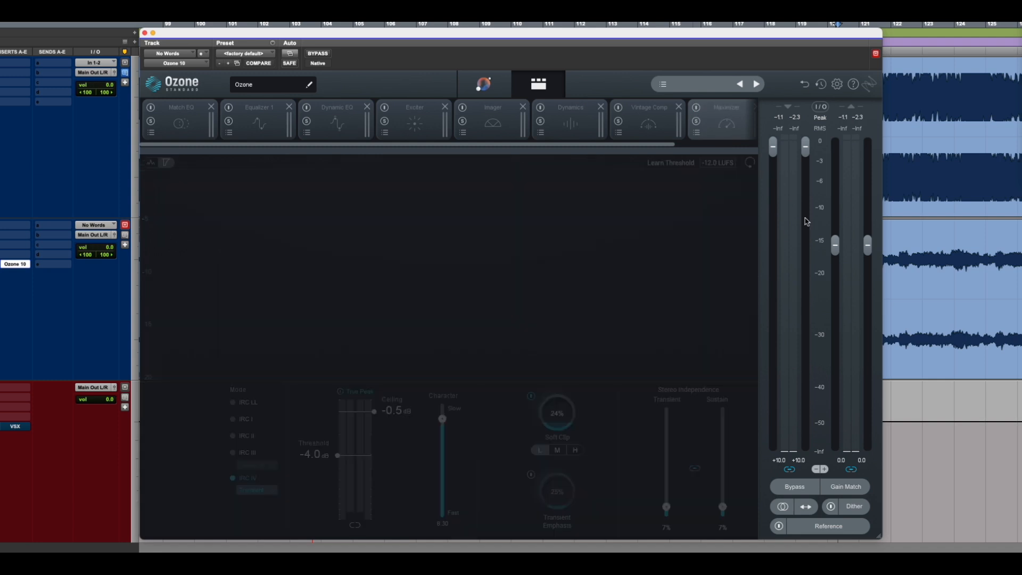
pyautogui.press('space')
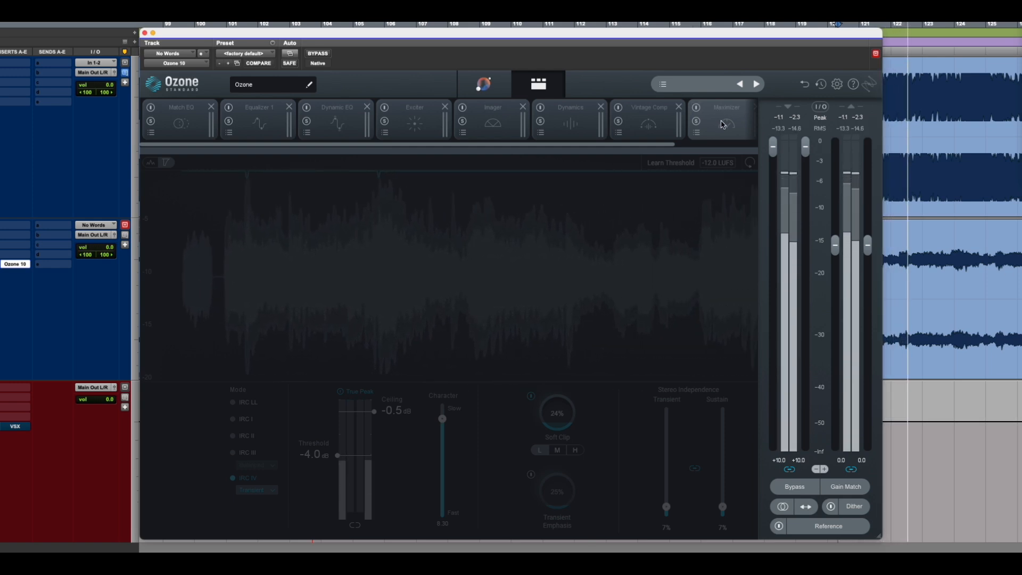
pyautogui.click(696, 109)
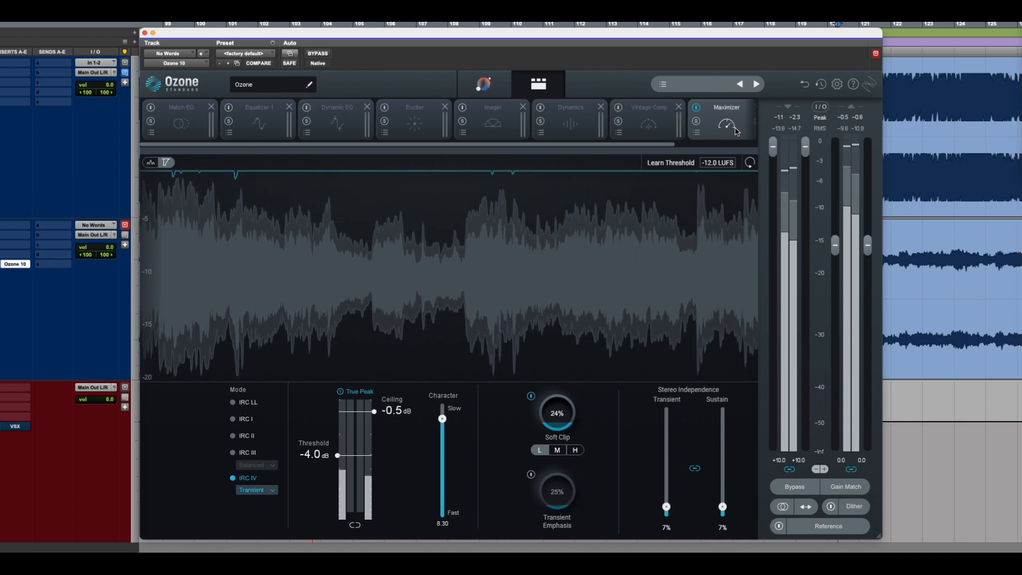
pyautogui.press('space')
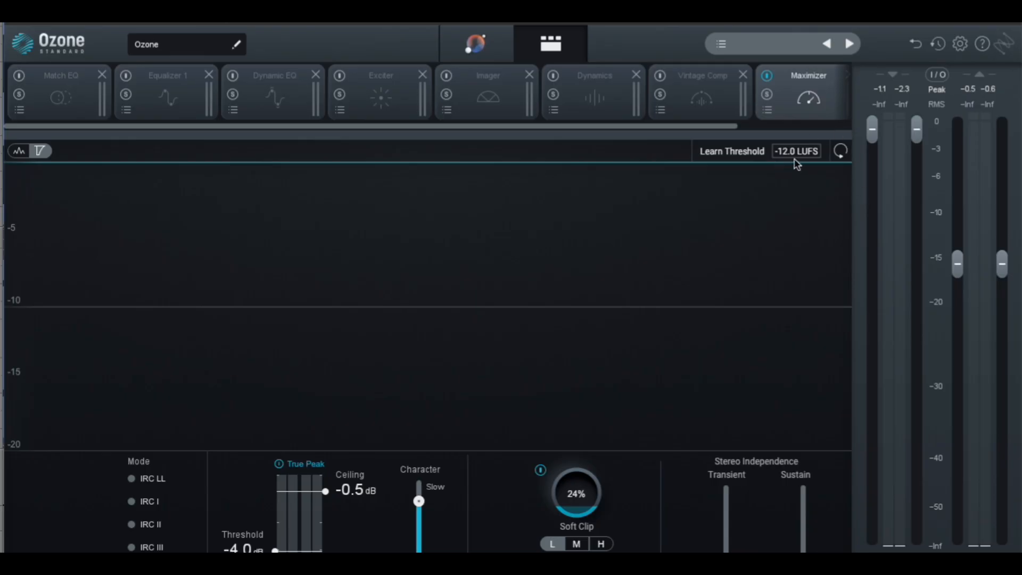
# Step: Reset the Maximizer's threshold and ceiling to 0.0 dB and learn the threshold from playback for the -12.0 LUFS target
pyautogui.moveTo(791, 151)
pyautogui.mouseDown()
pyautogui.moveTo(794, 173)
pyautogui.moveTo(797, 156)
pyautogui.mouseUp()
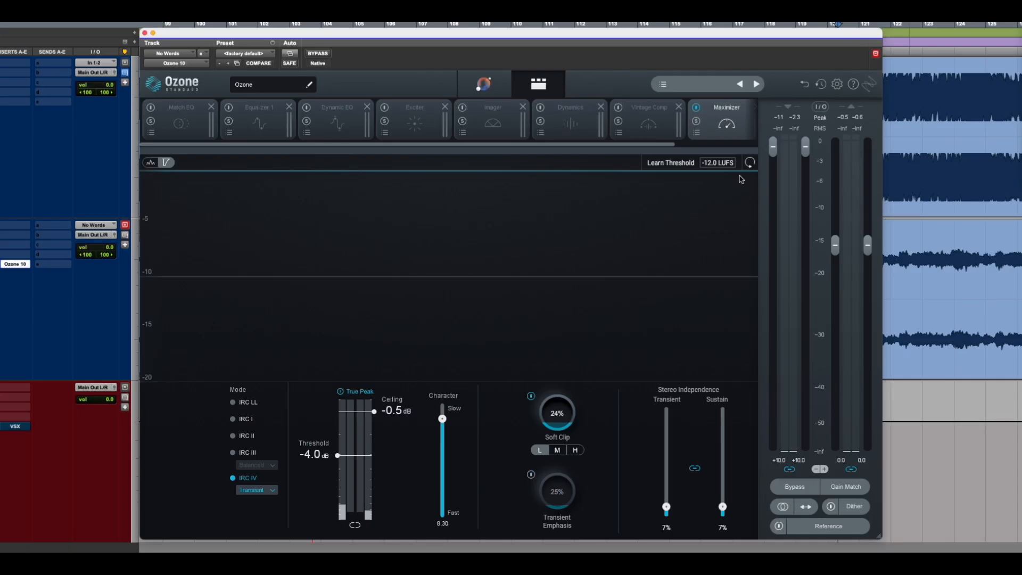
pyautogui.moveTo(365, 455); pyautogui.dragTo(374, 383)
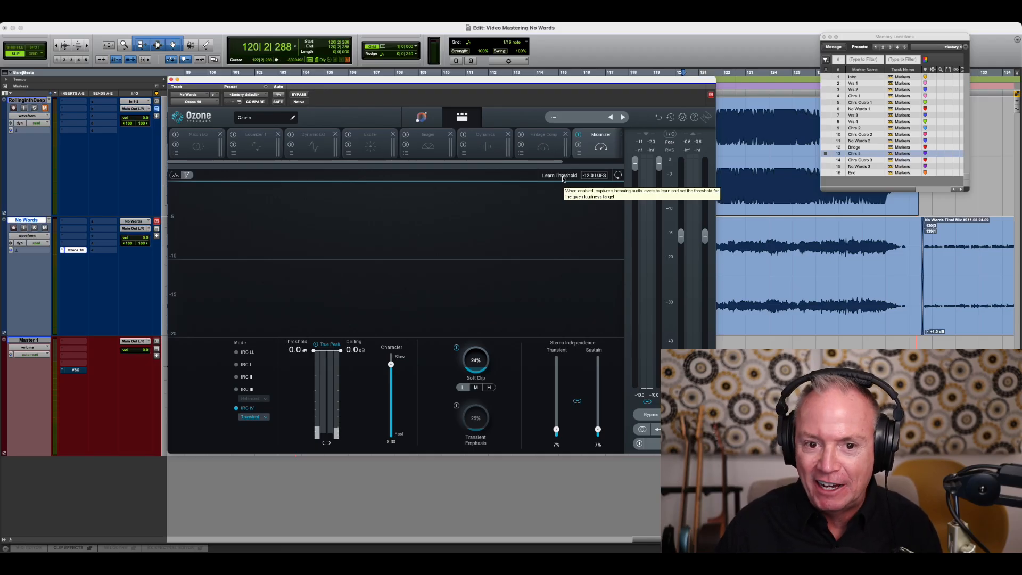
pyautogui.press('space')
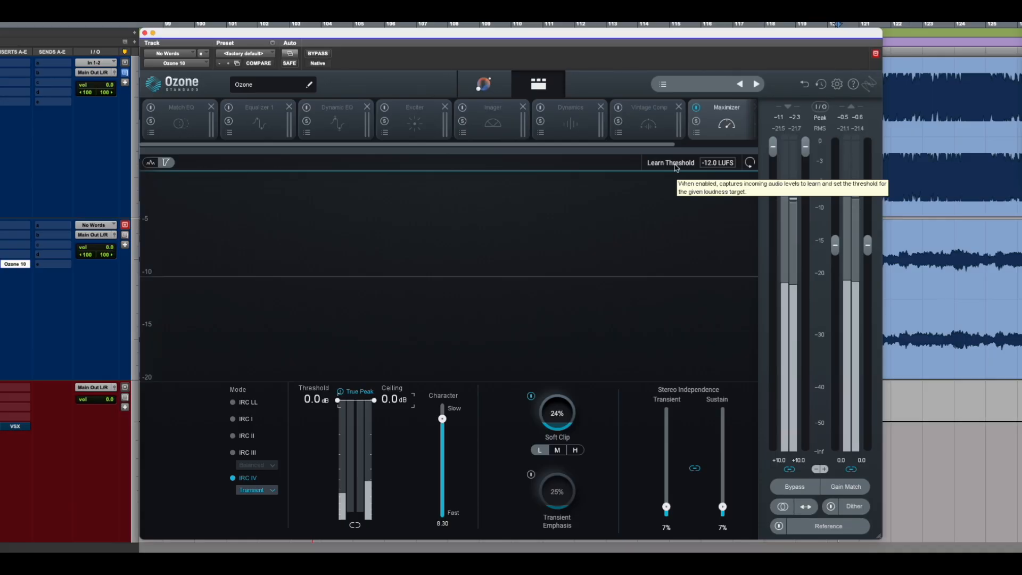
pyautogui.click(672, 163)
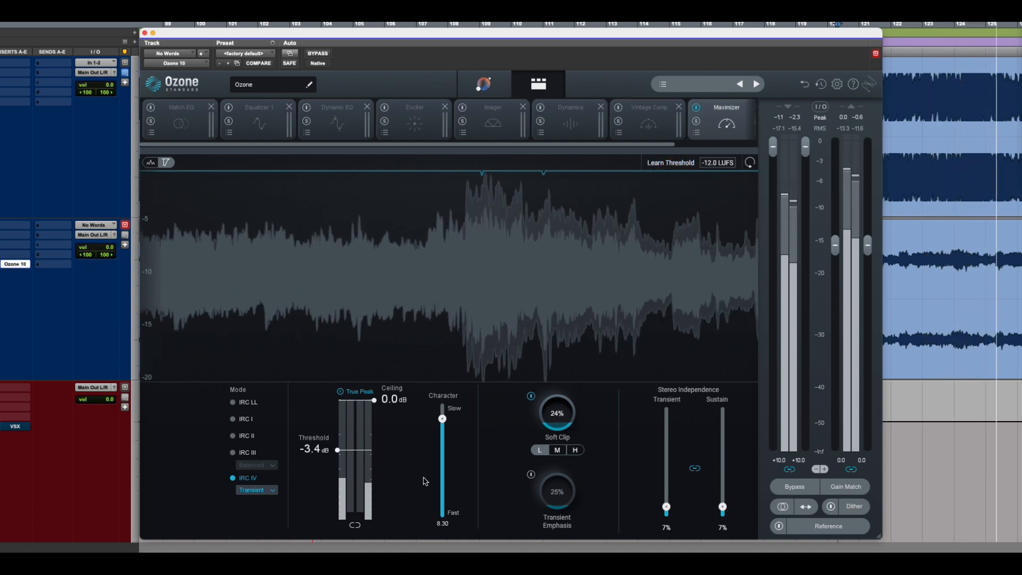
pyautogui.press('space')
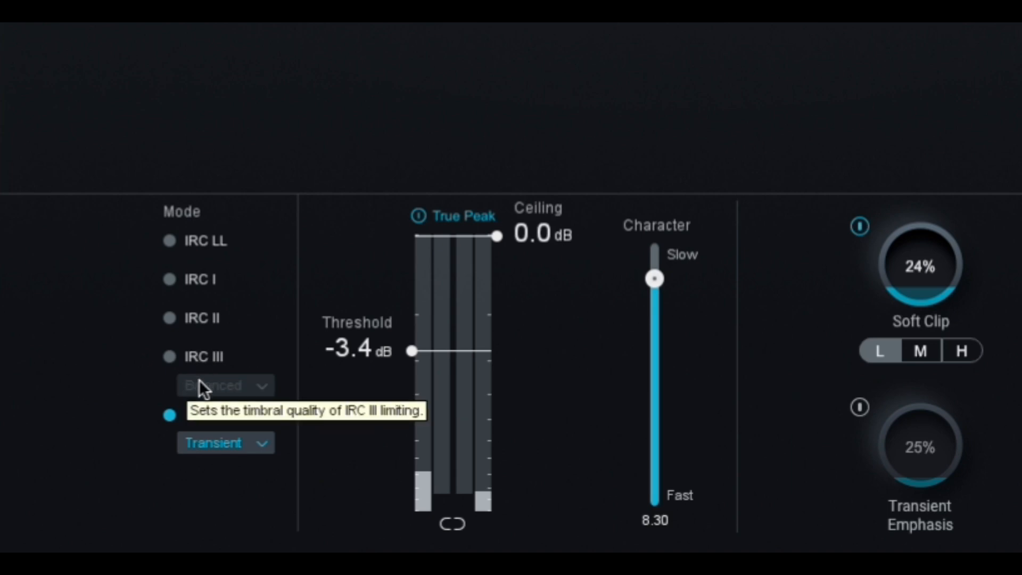
# Step: View the style options of the IRC III and IRC IV limiting modes, keeping IRC IV with the Transient style
pyautogui.click(196, 358)
pyautogui.click(219, 384)
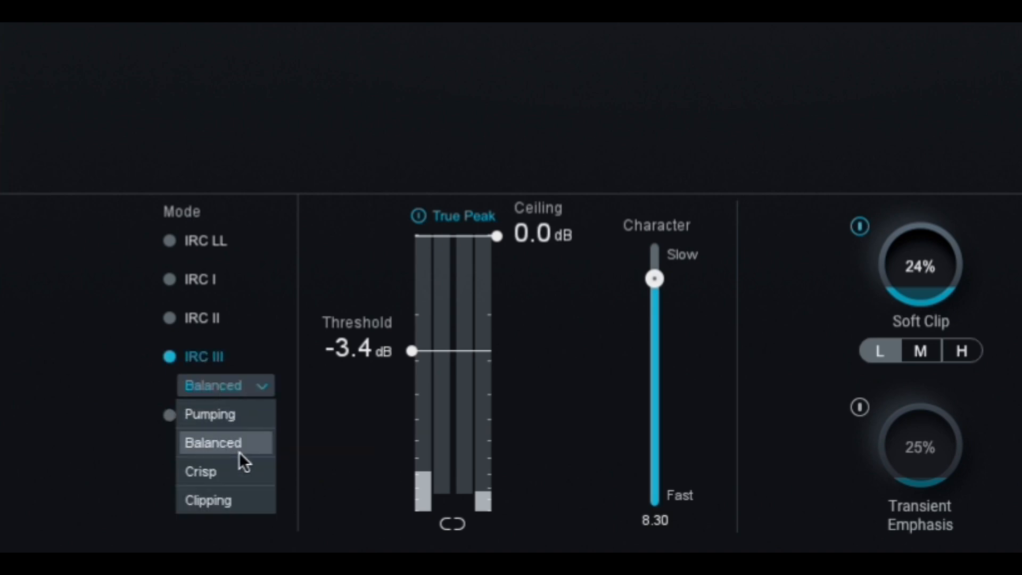
pyautogui.click(111, 464)
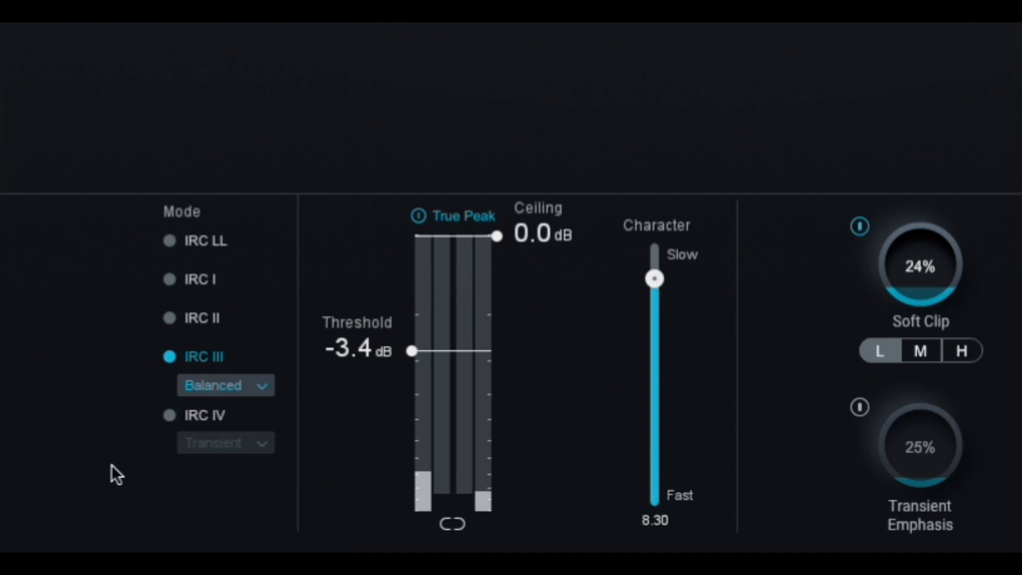
pyautogui.click(170, 415)
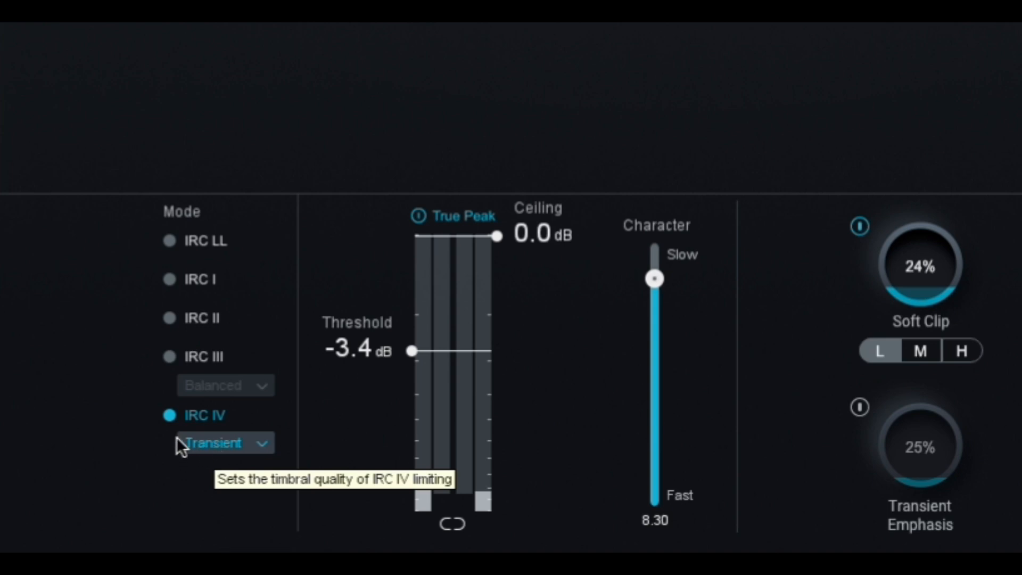
pyautogui.click(215, 434)
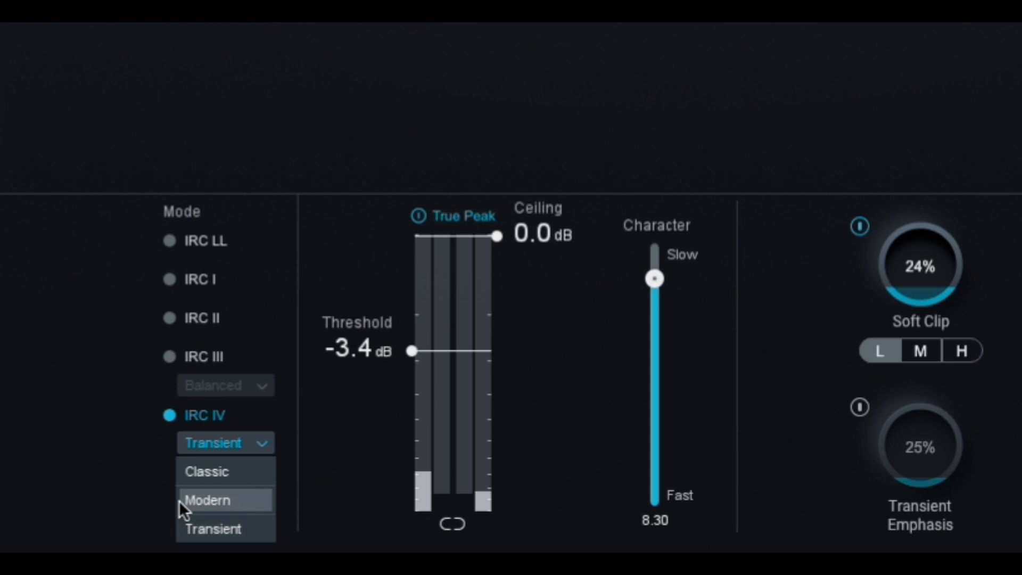
pyautogui.click(111, 485)
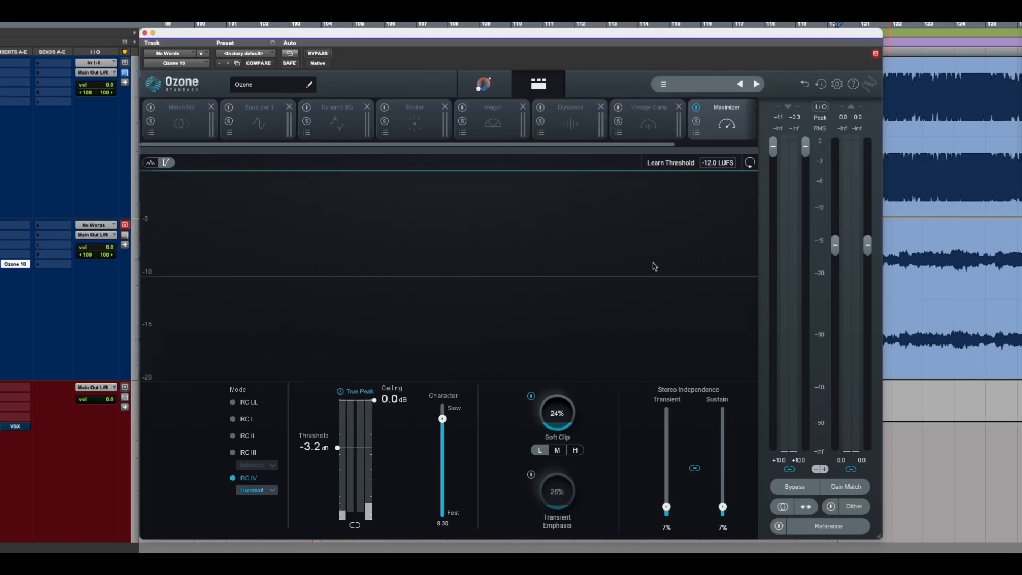
# Step: Enable the Match EQ module and clear both its Reference and Apply To snapshots
pyautogui.click(168, 117)
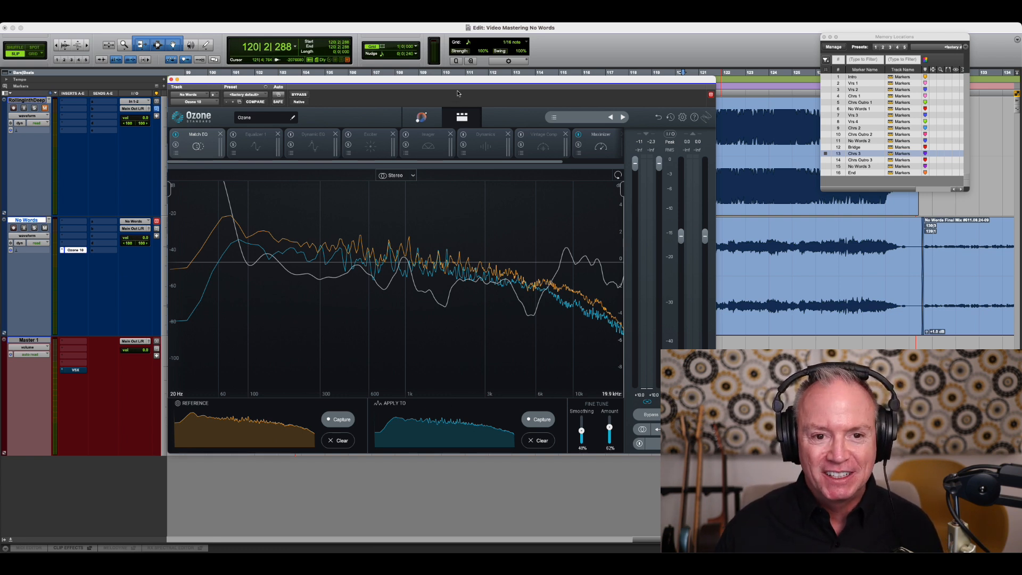
pyautogui.moveTo(459, 80)
pyautogui.mouseDown()
pyautogui.moveTo(495, 259)
pyautogui.moveTo(443, 83)
pyautogui.moveTo(459, 74)
pyautogui.mouseUp()
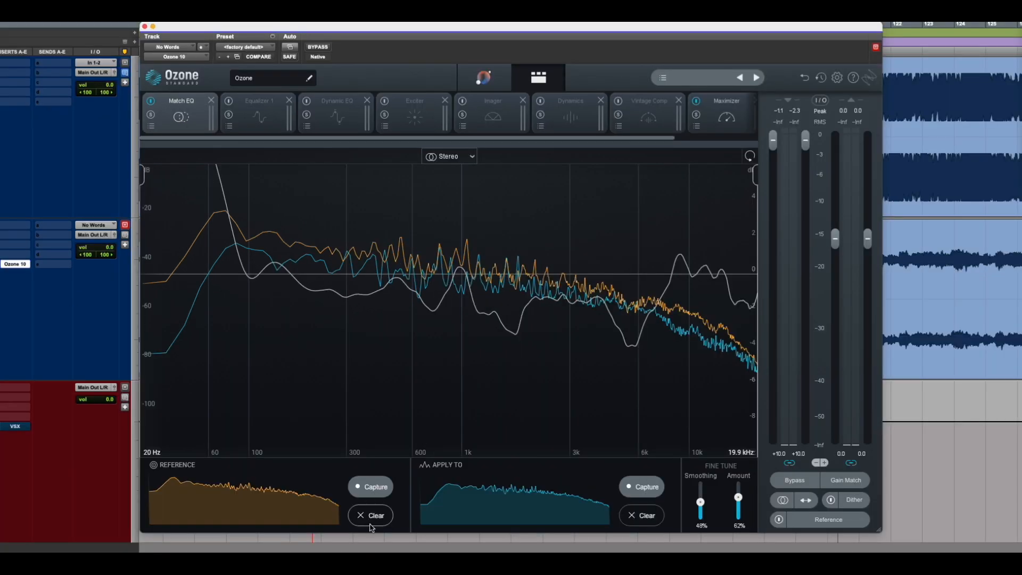
pyautogui.click(370, 522)
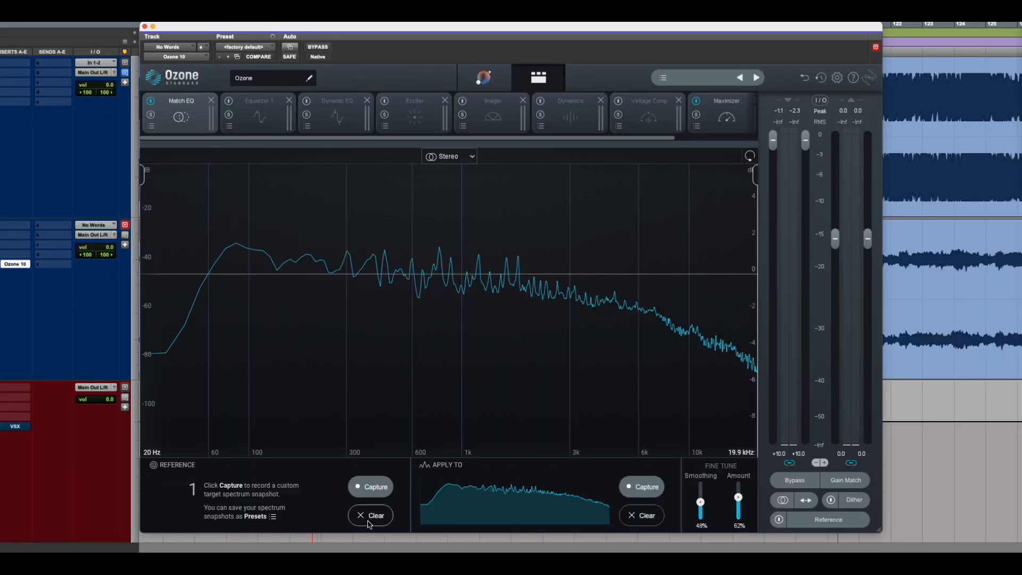
pyautogui.click(643, 521)
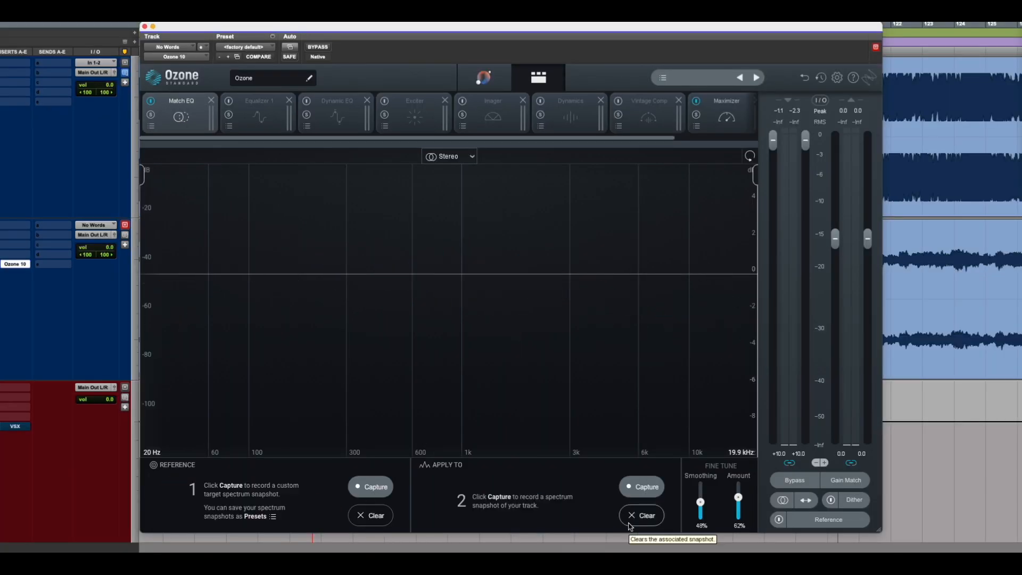
# Step: Turn on reference playback of 01 Rolling in the Deep.m4a and return to the Match EQ display
pyautogui.click(822, 521)
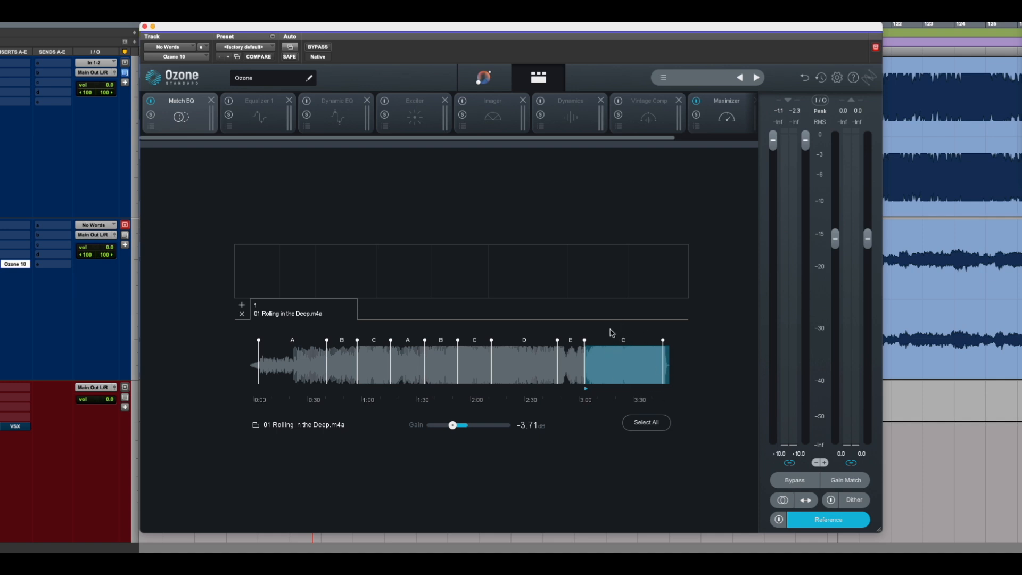
pyautogui.click(779, 519)
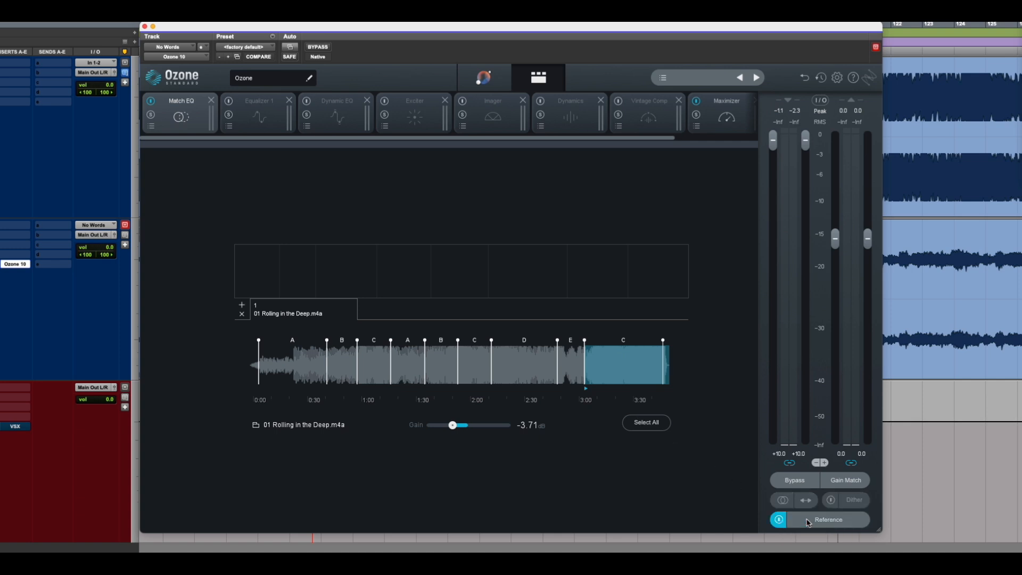
pyautogui.click(808, 521)
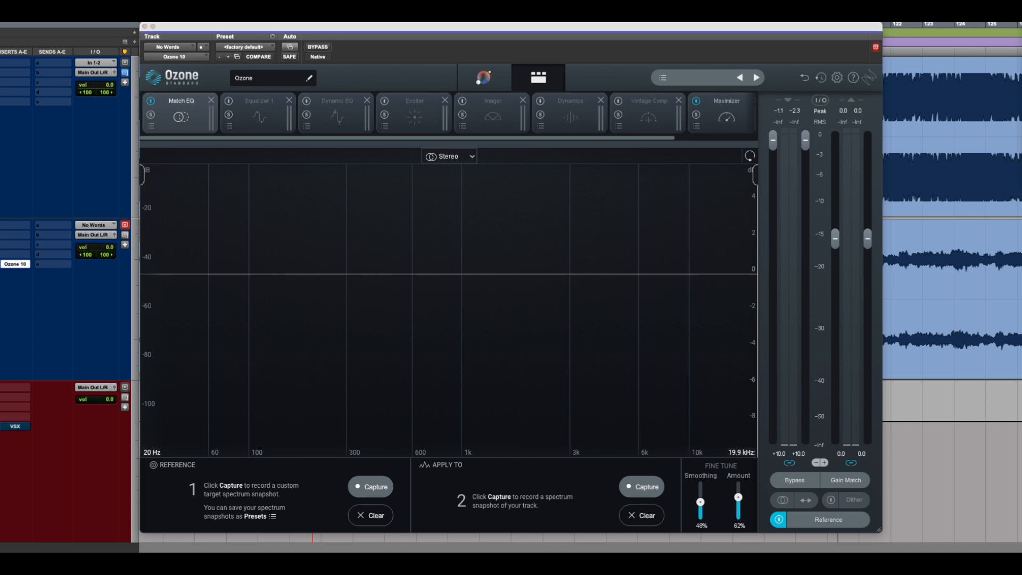
# Step: Capture the reference song's spectrum during playback as the Match EQ Reference snapshot
pyautogui.click(372, 487)
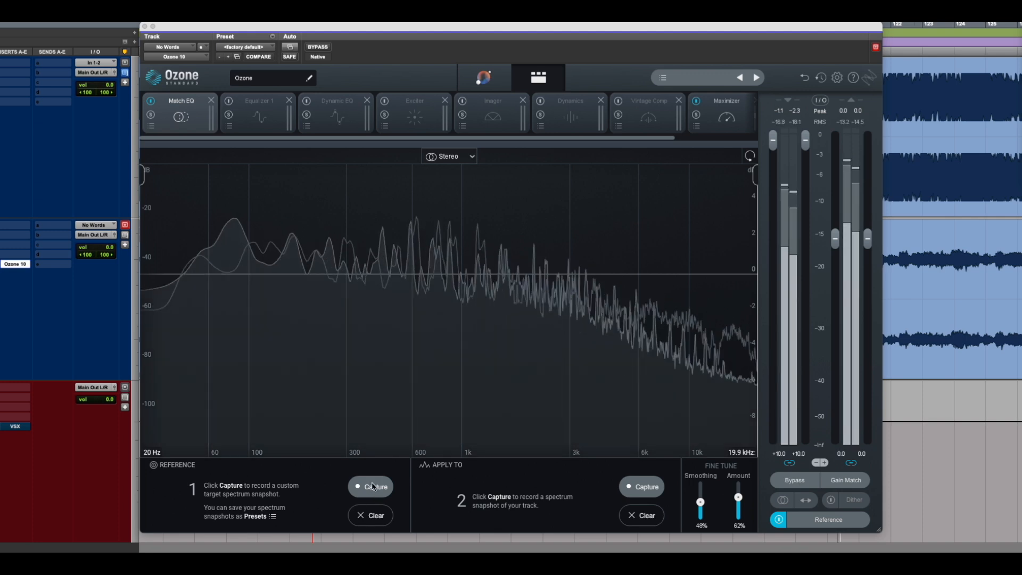
pyautogui.click(372, 486)
pyautogui.click(373, 487)
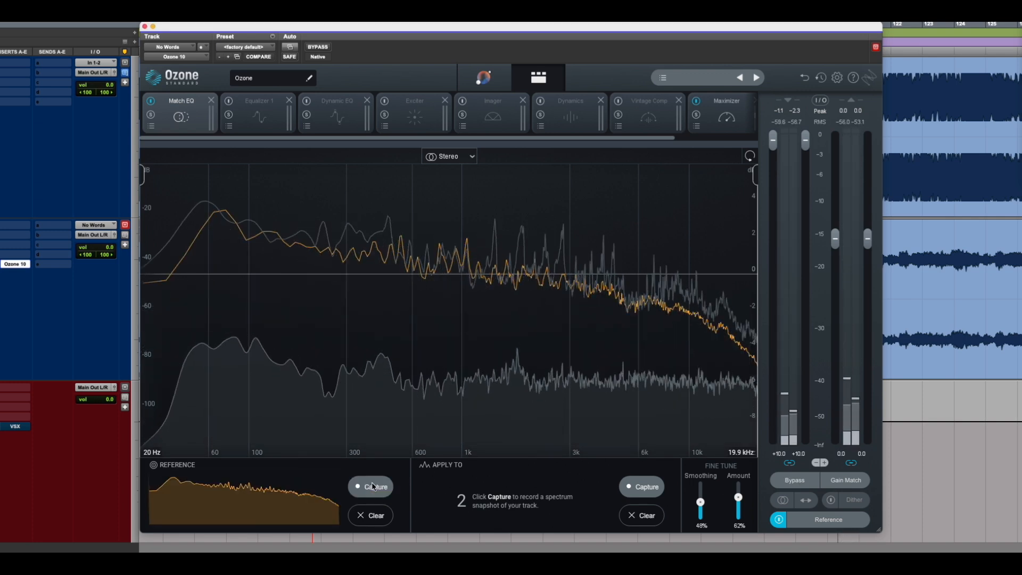
pyautogui.press('space')
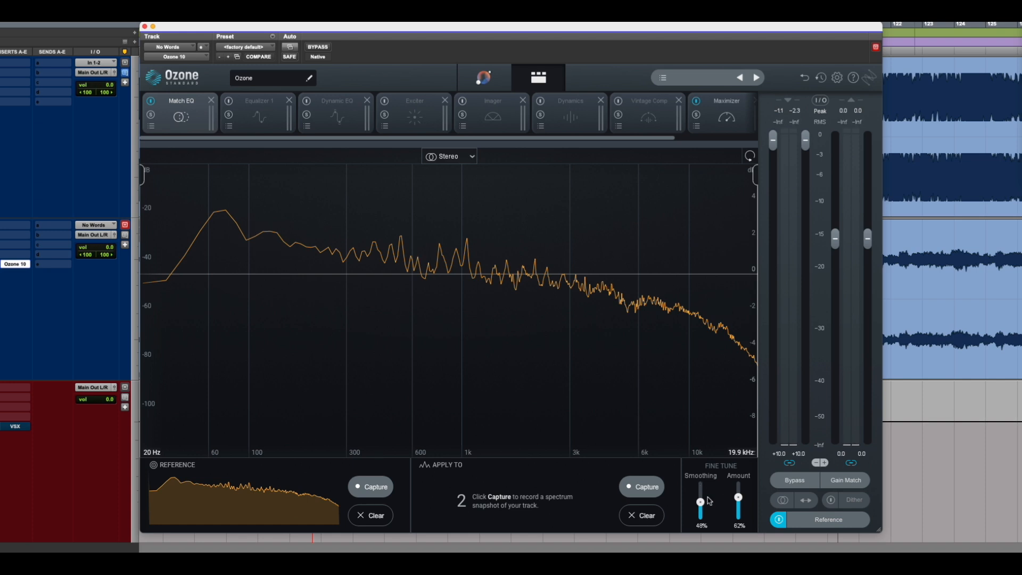
# Step: Set the Match EQ Smoothing and Amount both to 0%
pyautogui.moveTo(700, 503); pyautogui.dragTo(700, 525)
pyautogui.moveTo(739, 497); pyautogui.dragTo(740, 539)
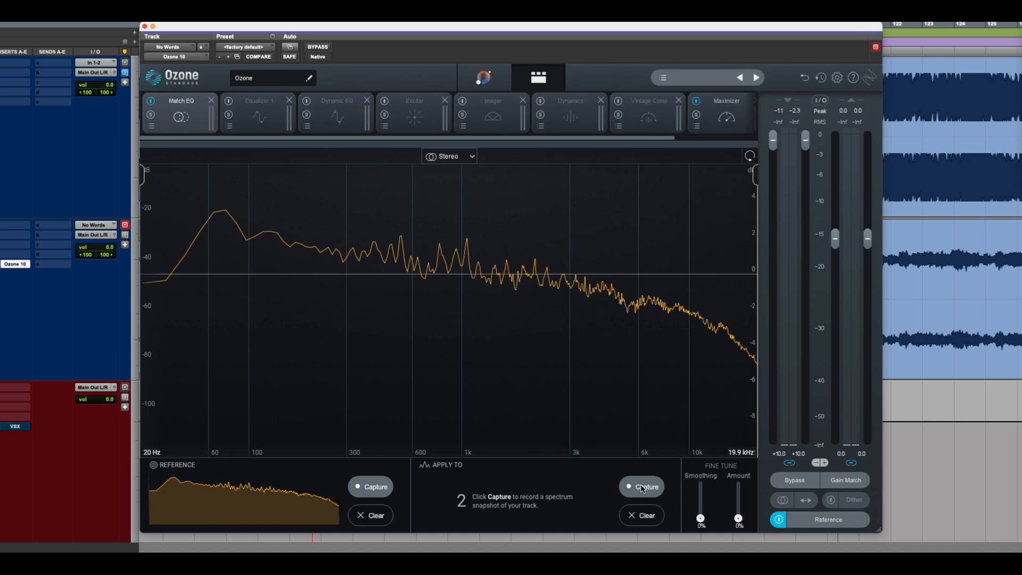
# Step: Turn off reference playback and capture the No Words mix's spectrum as the Match EQ Apply To snapshot
pyautogui.click(771, 514)
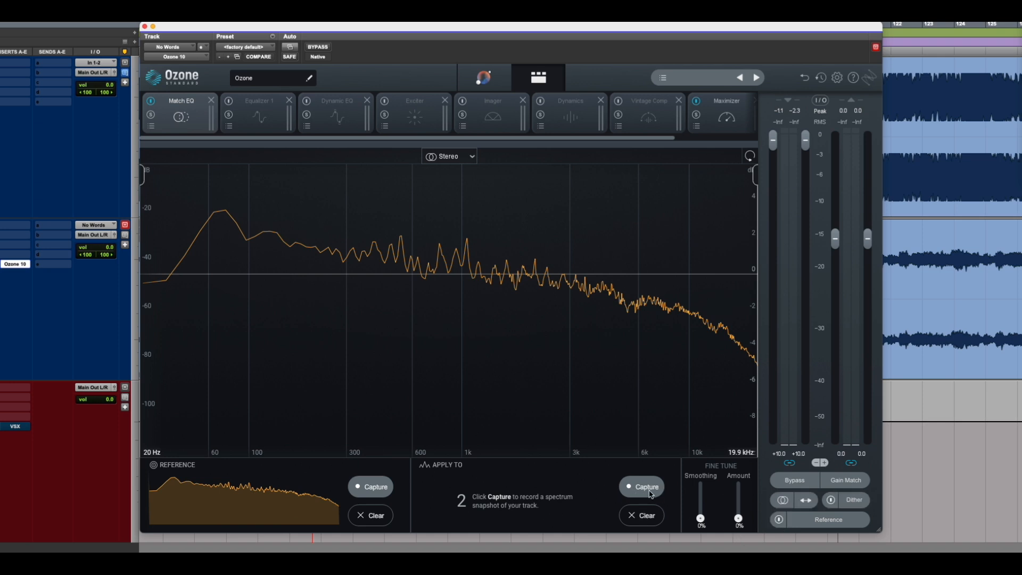
pyautogui.click(651, 495)
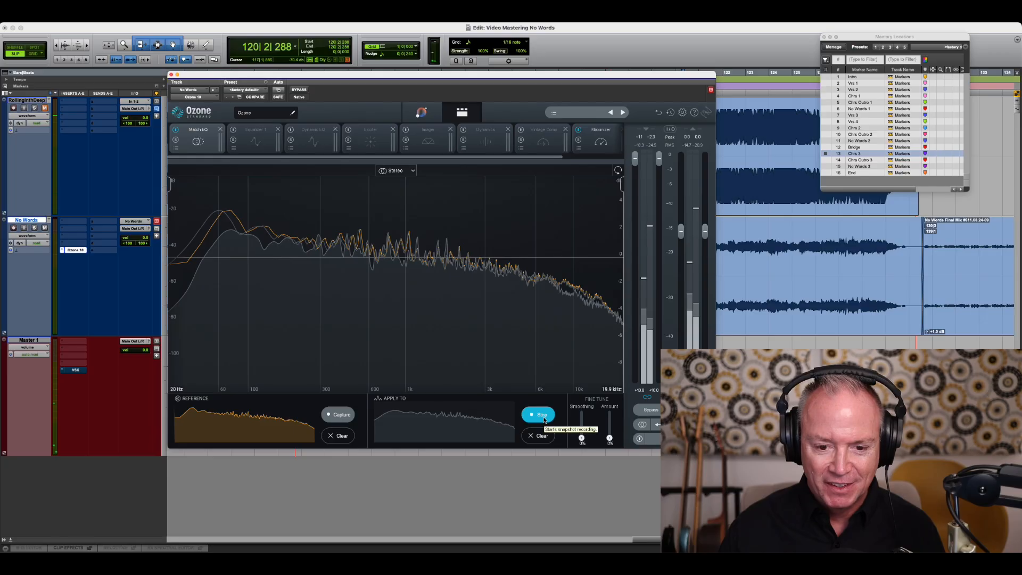
pyautogui.click(543, 418)
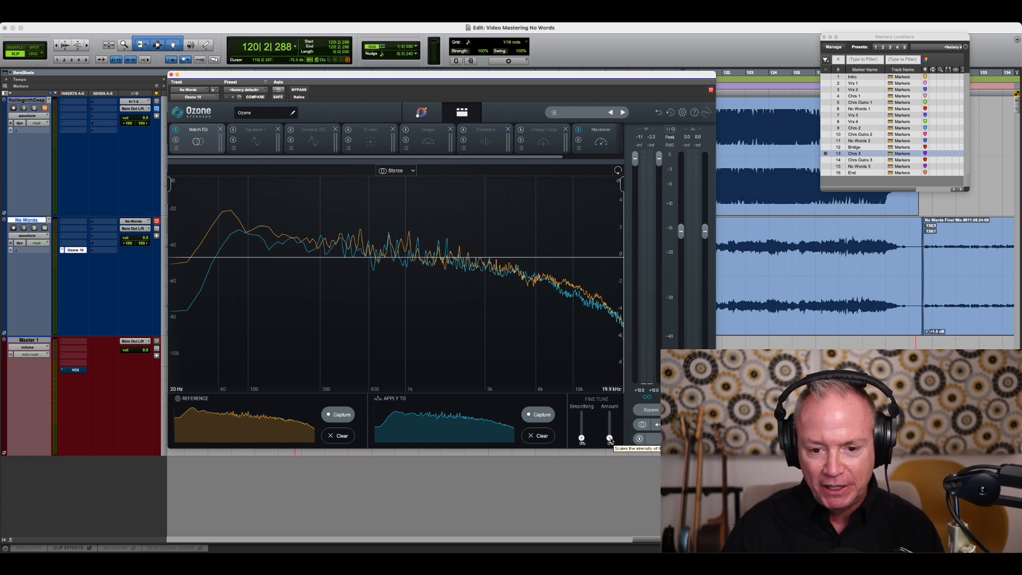
# Step: Raise the Match EQ Amount to 52% while the No Words mix plays
pyautogui.press('space')
pyautogui.moveTo(610, 440); pyautogui.dragTo(610, 438)
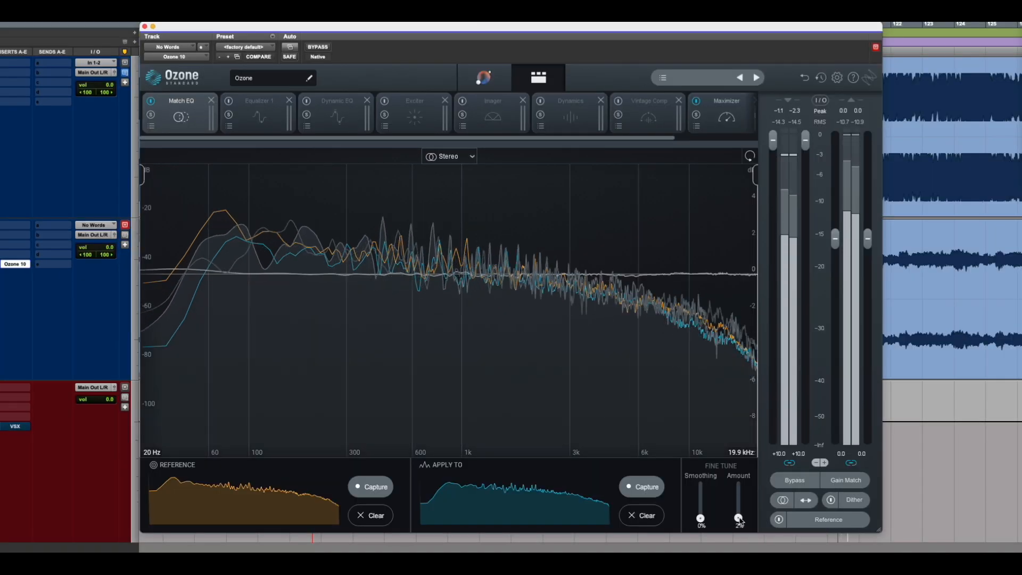
pyautogui.moveTo(739, 519); pyautogui.dragTo(739, 501)
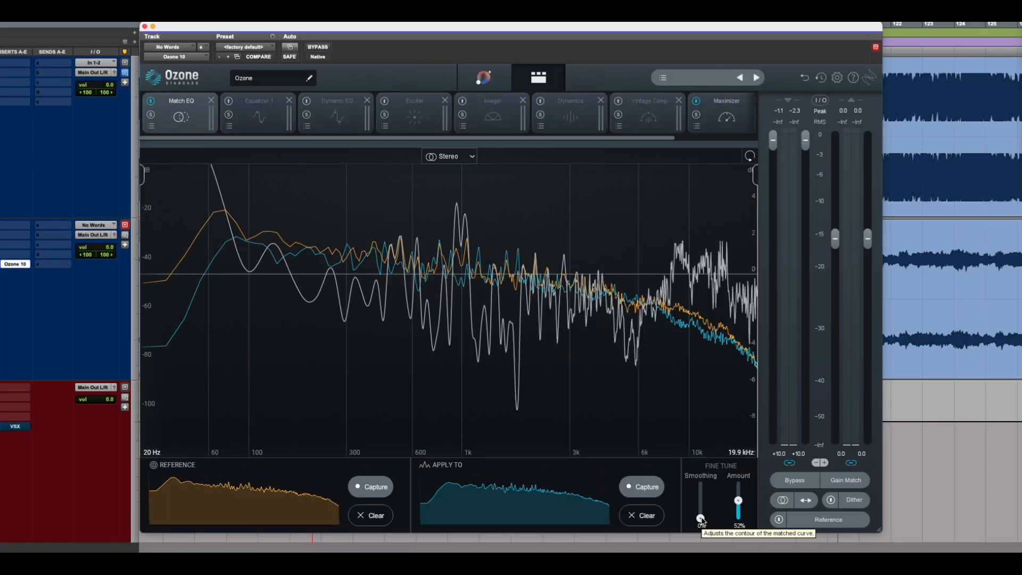
# Step: Set the Match EQ Smoothing to 57% while the No Words mix plays, and stop playback
pyautogui.moveTo(701, 518); pyautogui.dragTo(702, 501)
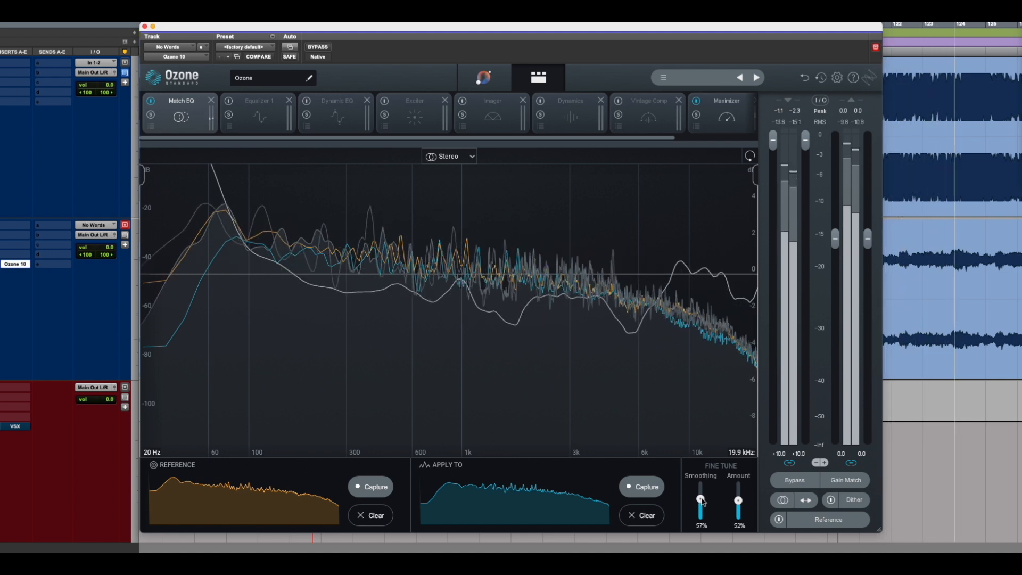
pyautogui.press('space')
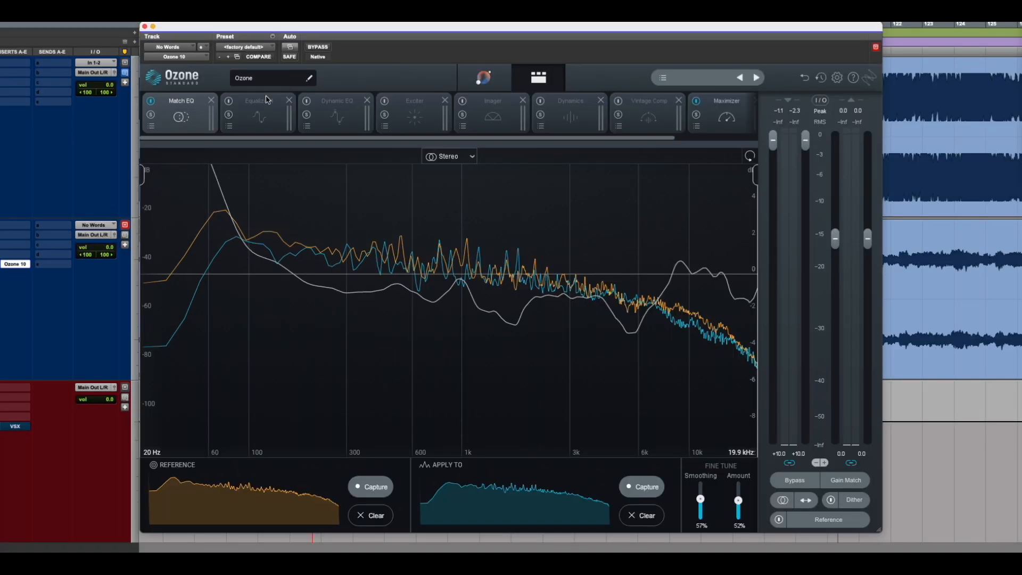
# Step: Enable Equalizer 1, review its Stereo curve, and return it to Mid/Side mode to inspect the Mid and Side curves
pyautogui.click(240, 117)
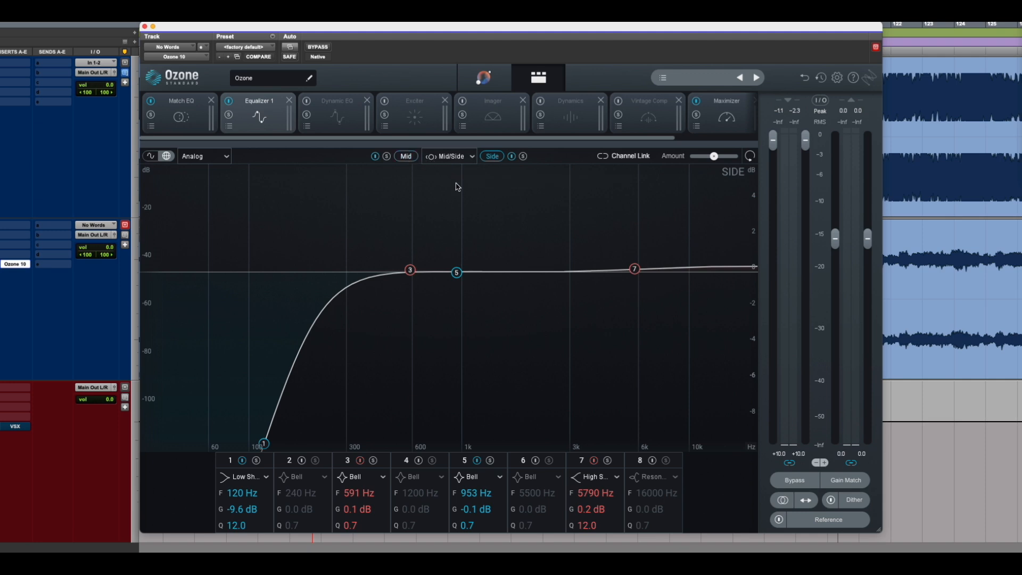
pyautogui.click(450, 159)
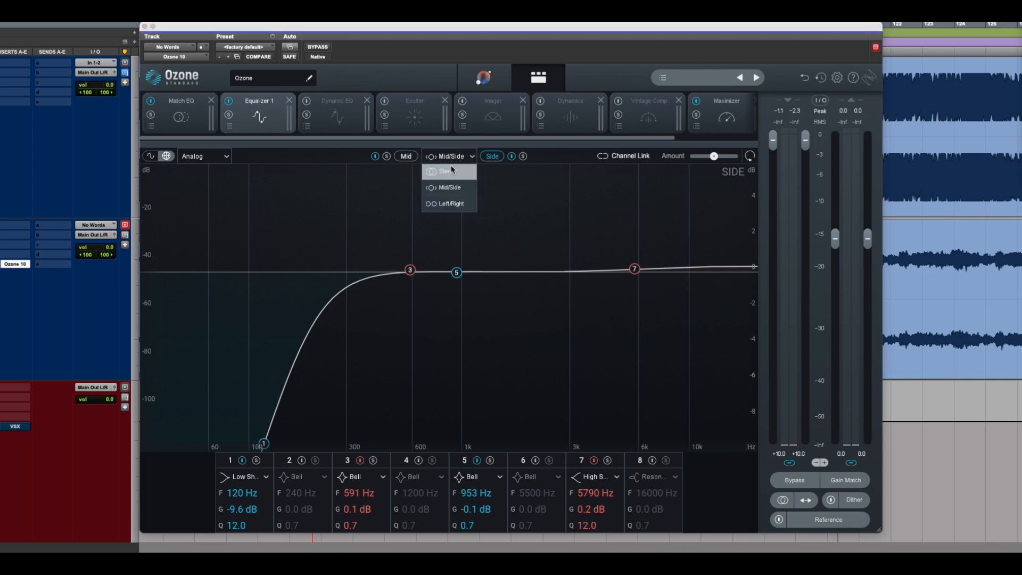
pyautogui.click(452, 169)
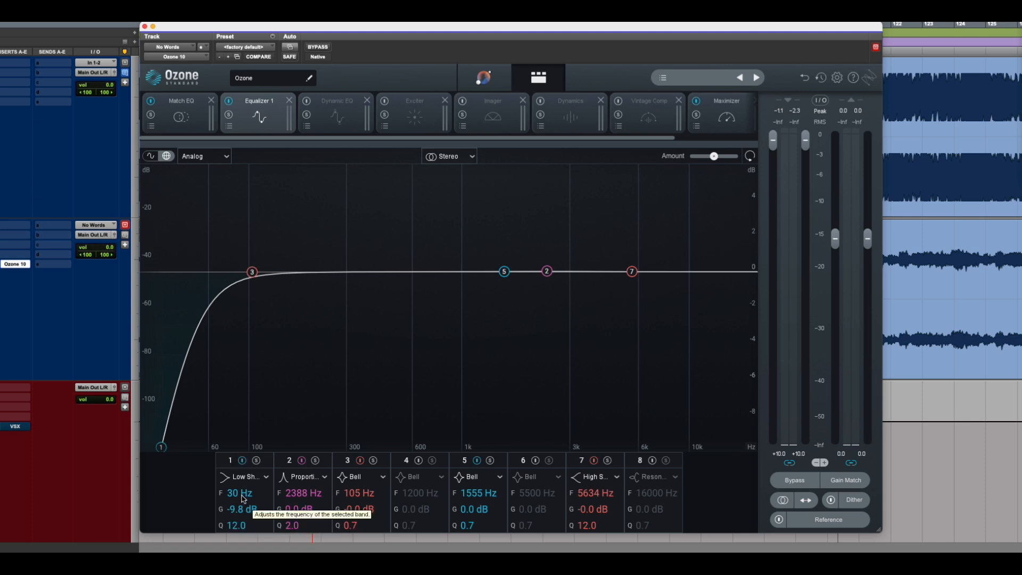
pyautogui.click(450, 156)
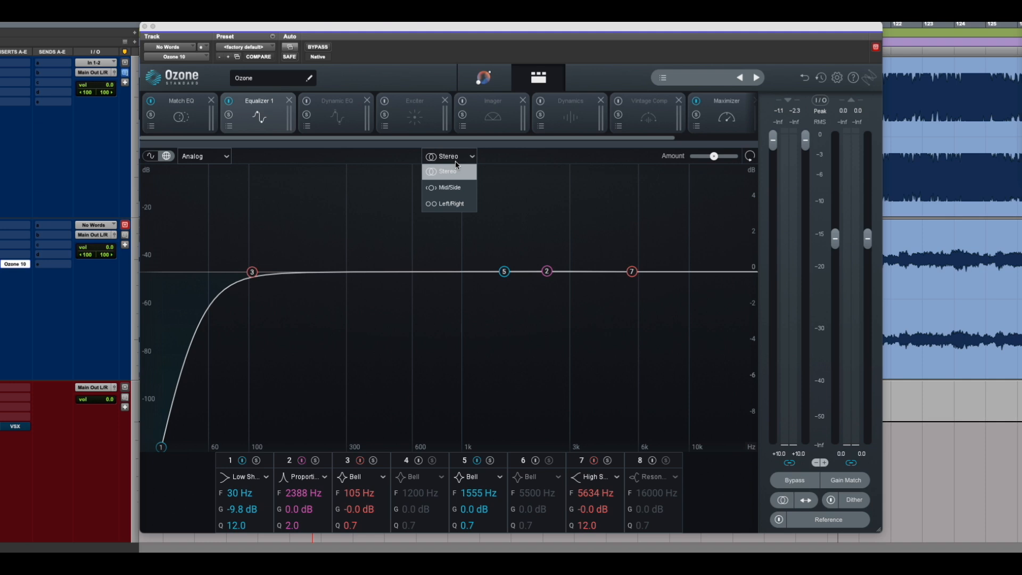
pyautogui.click(455, 184)
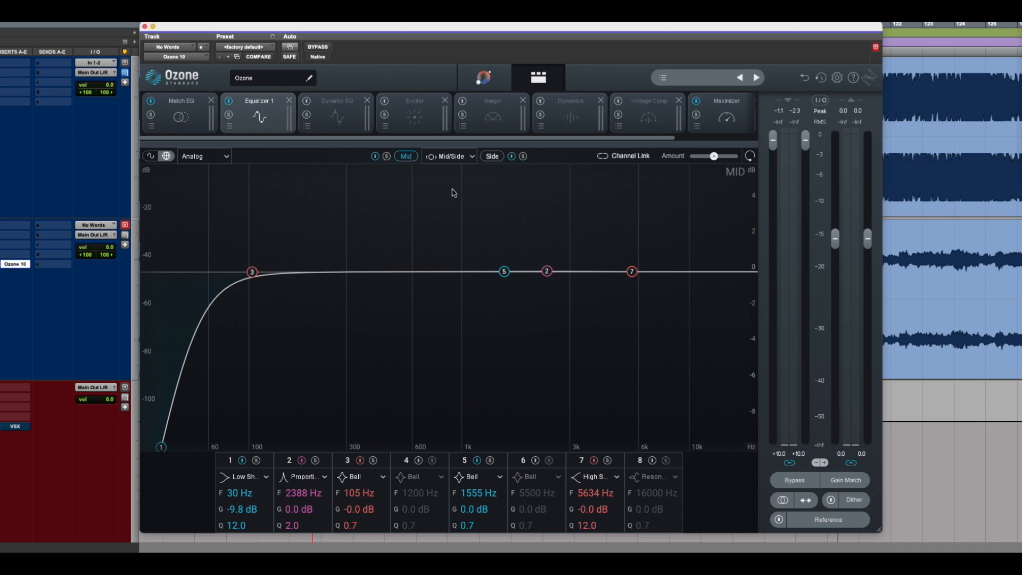
pyautogui.click(406, 157)
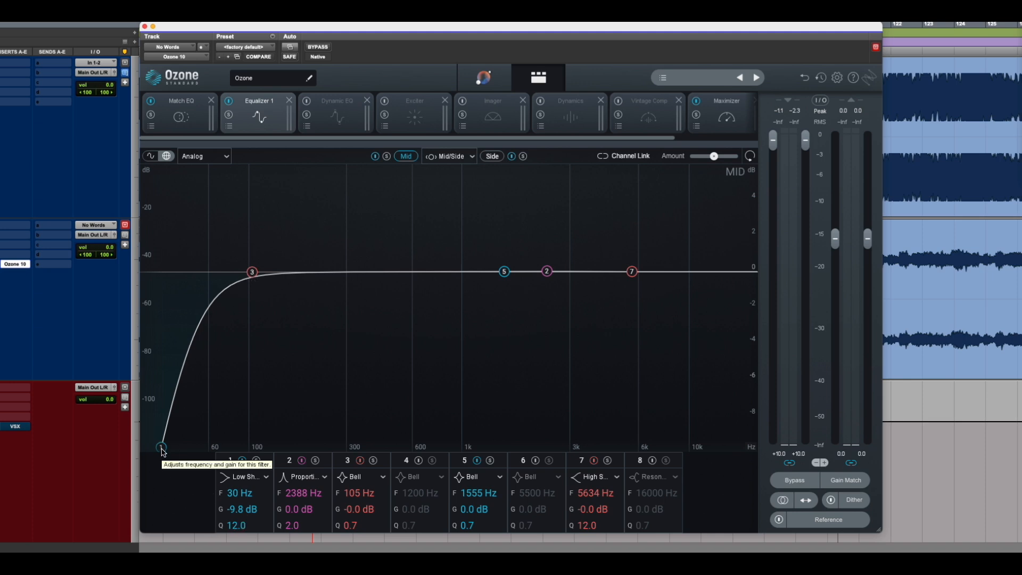
pyautogui.click(493, 156)
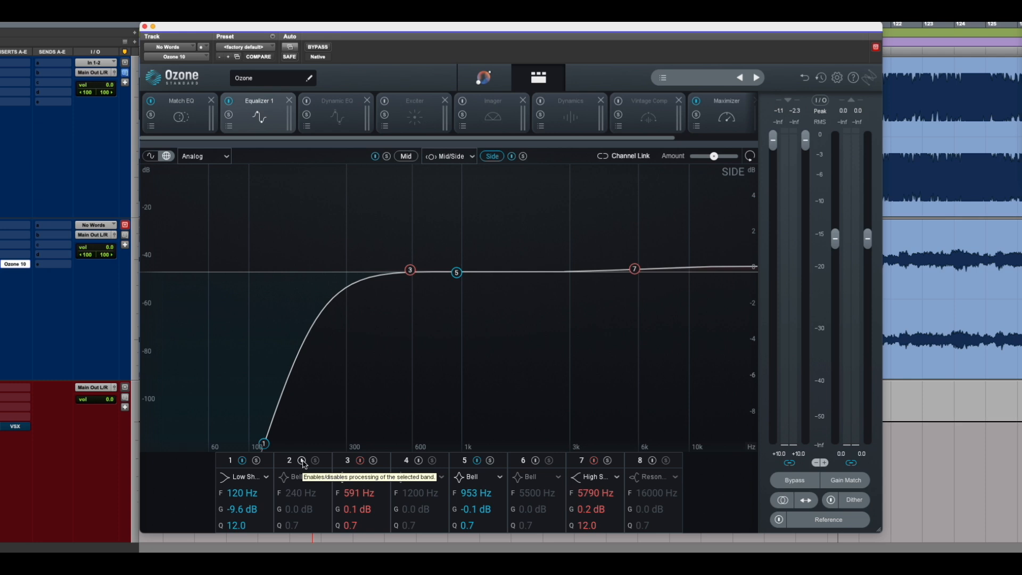
# Step: Try turning band 2 of the Side equalizer on and off, and audition the mix
pyautogui.click(302, 460)
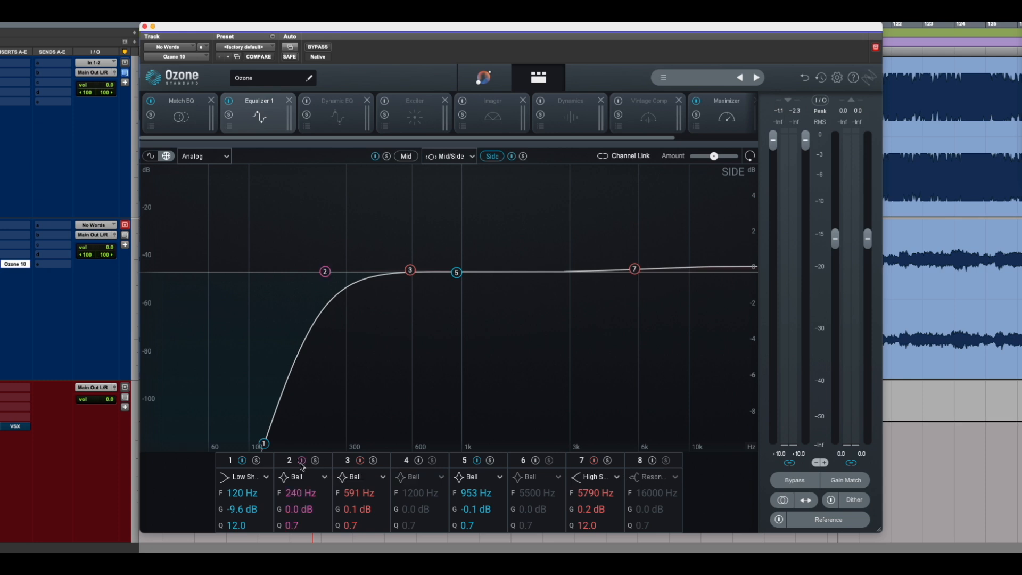
pyautogui.click(303, 462)
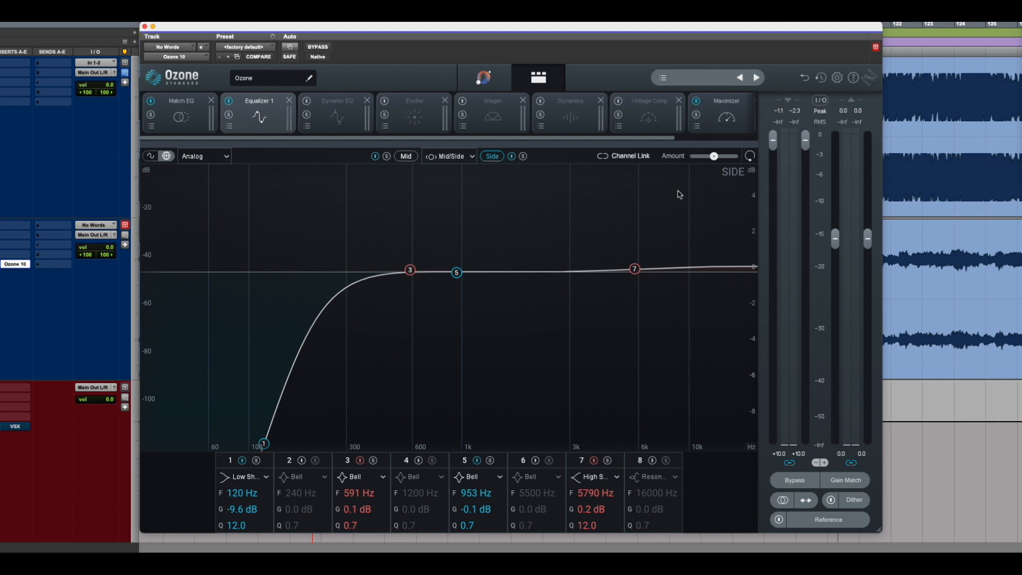
pyautogui.press('space')
pyautogui.moveTo(660, 194); pyautogui.dragTo(522, 215)
# Step: Enable the Dynamic EQ and play a short passage of the mix through it
pyautogui.click(339, 120)
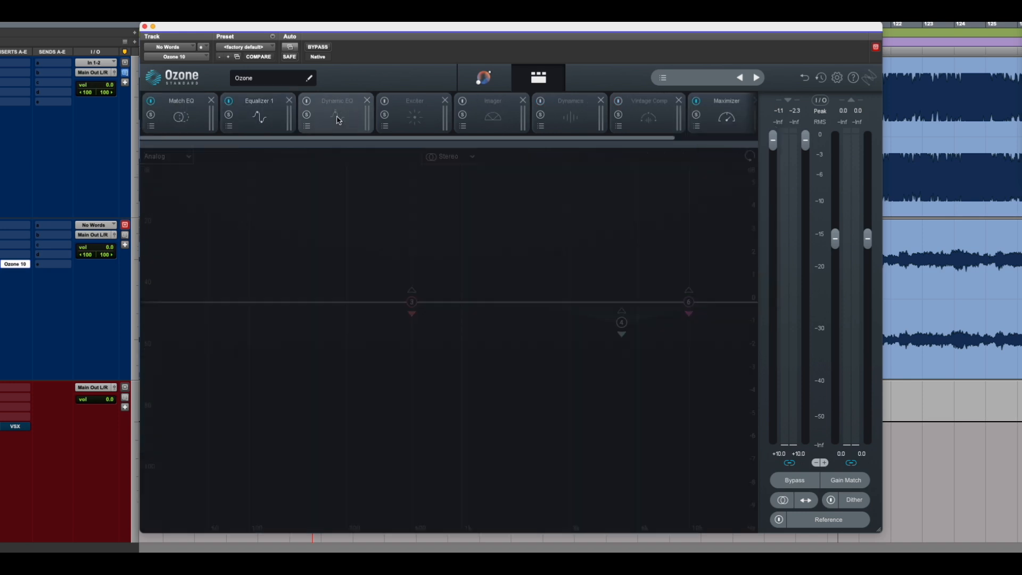
pyautogui.click(306, 102)
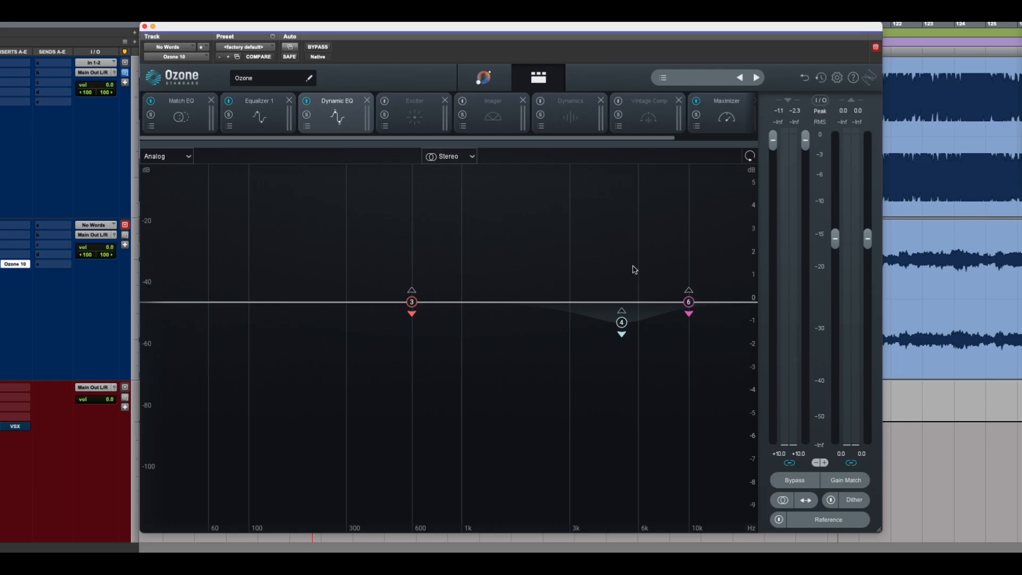
pyautogui.press('space')
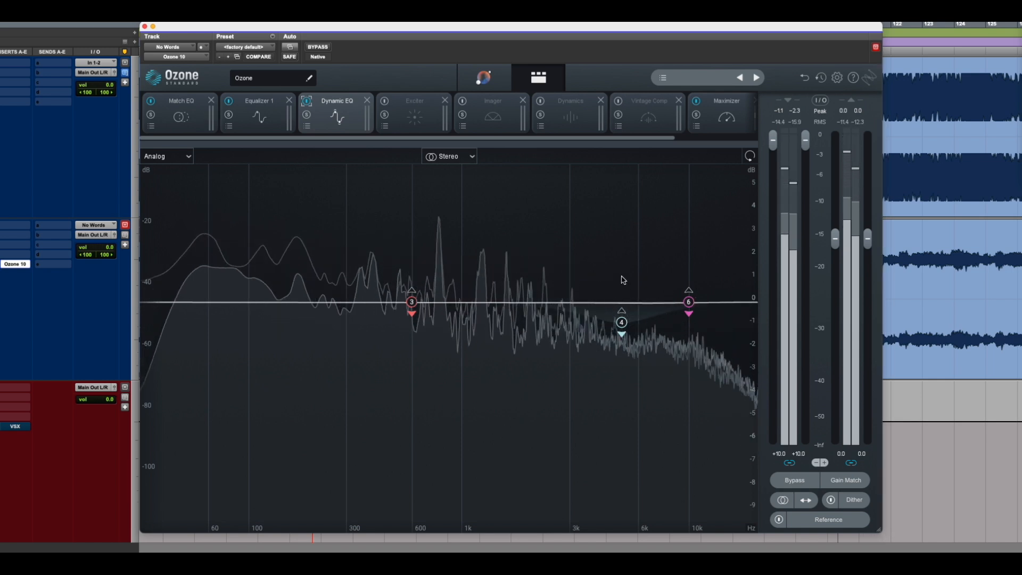
pyautogui.press('space')
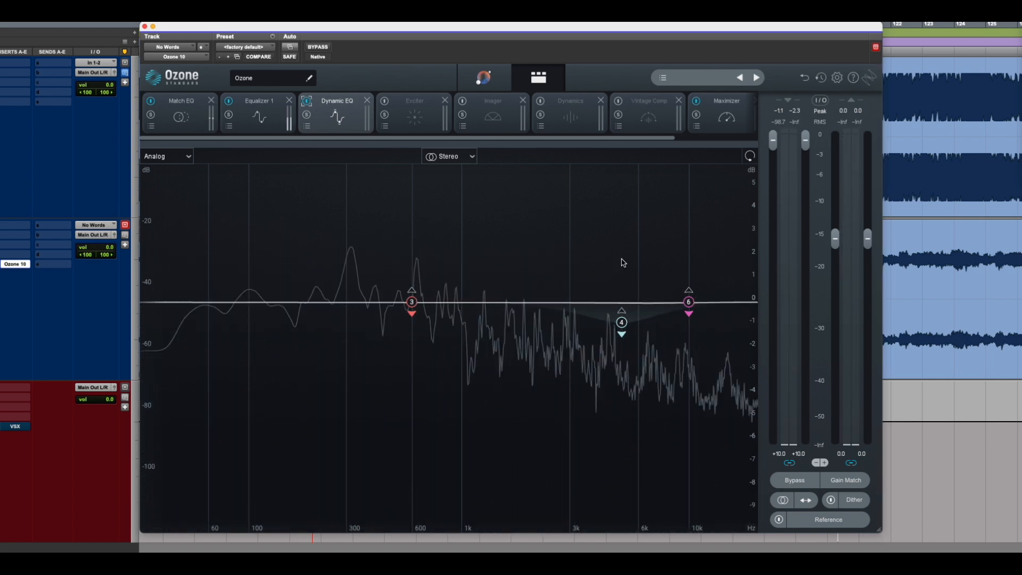
# Step: Audition the Dynamic EQ's band 4 during playback and review the module's channel mode options
pyautogui.press('space')
pyautogui.moveTo(622, 262); pyautogui.dragTo(620, 262)
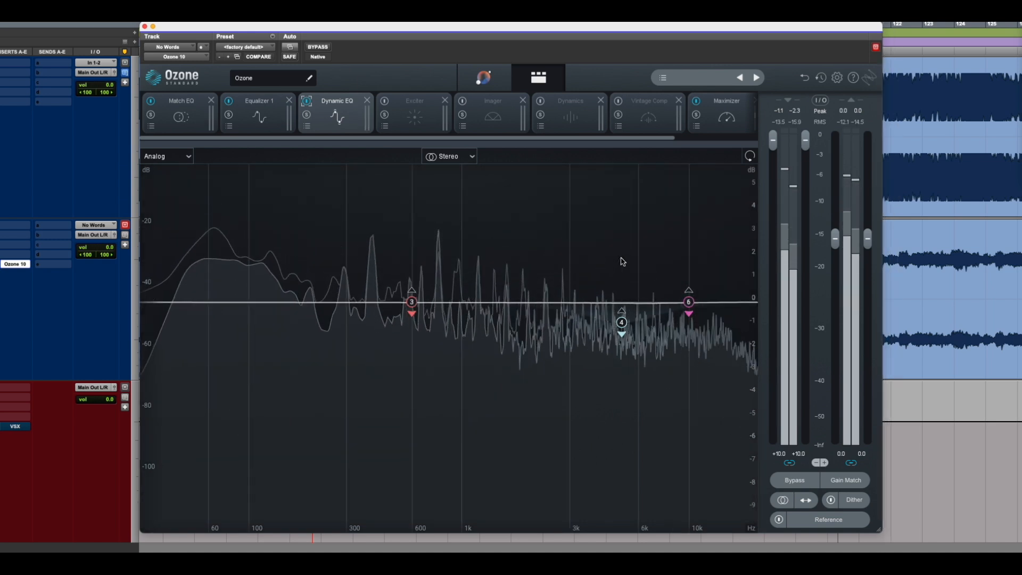
pyautogui.press('space')
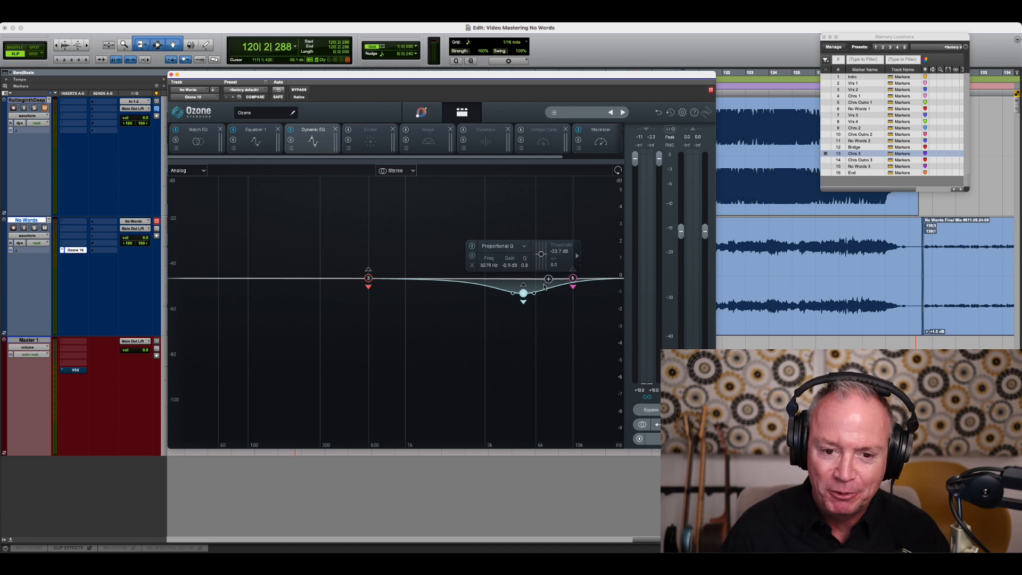
pyautogui.press('space')
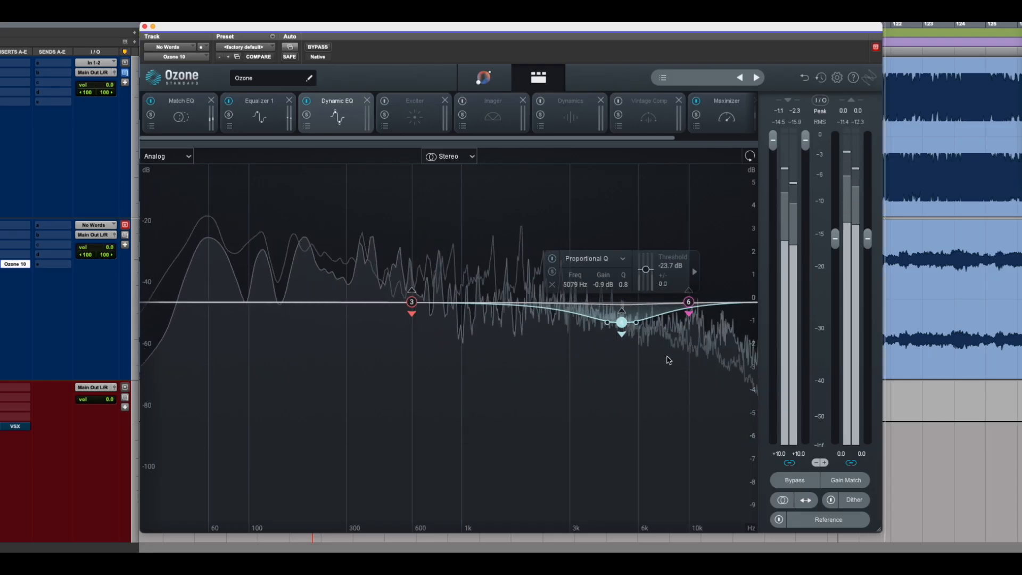
pyautogui.press('space')
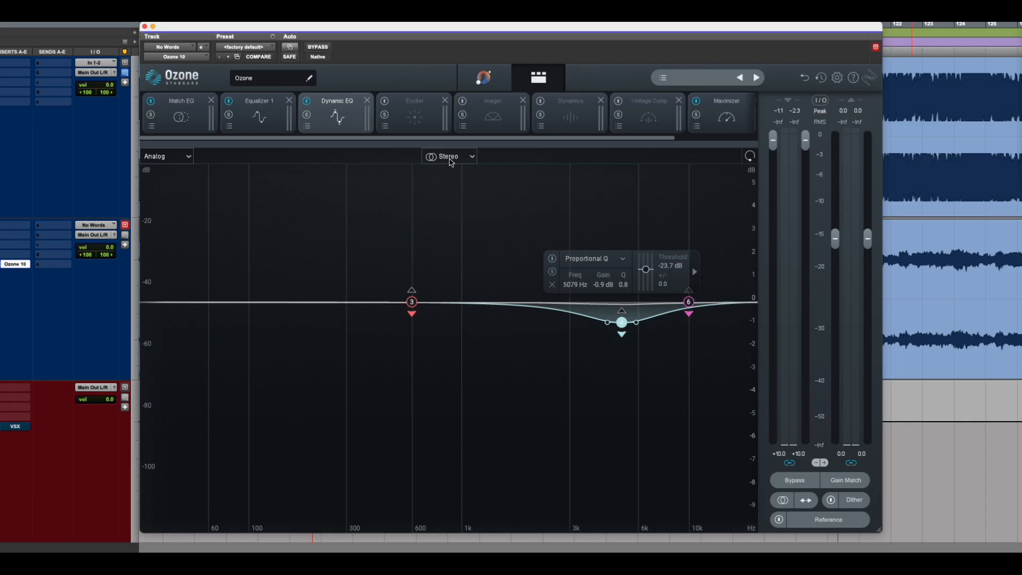
pyautogui.click(451, 158)
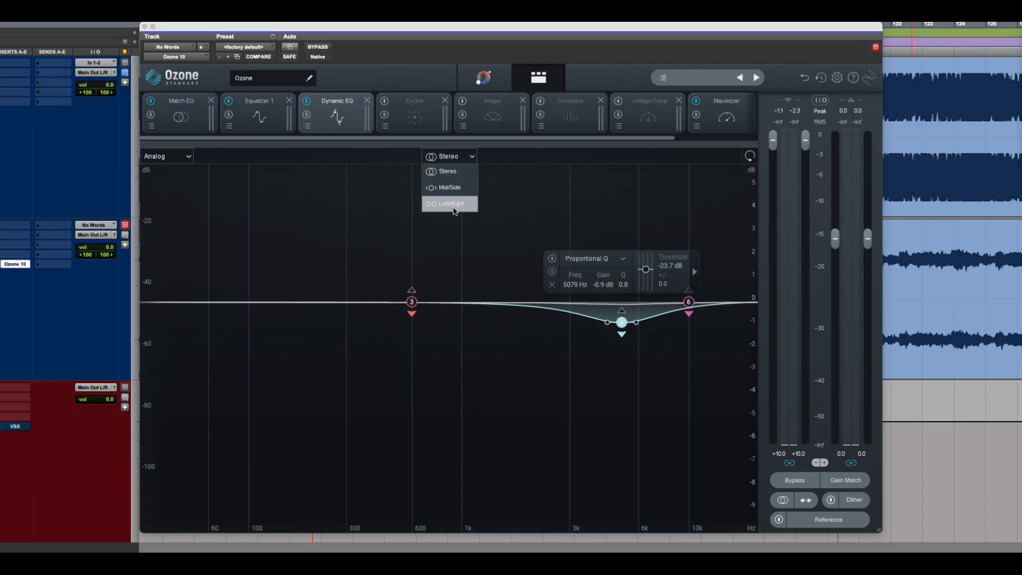
pyautogui.click(530, 200)
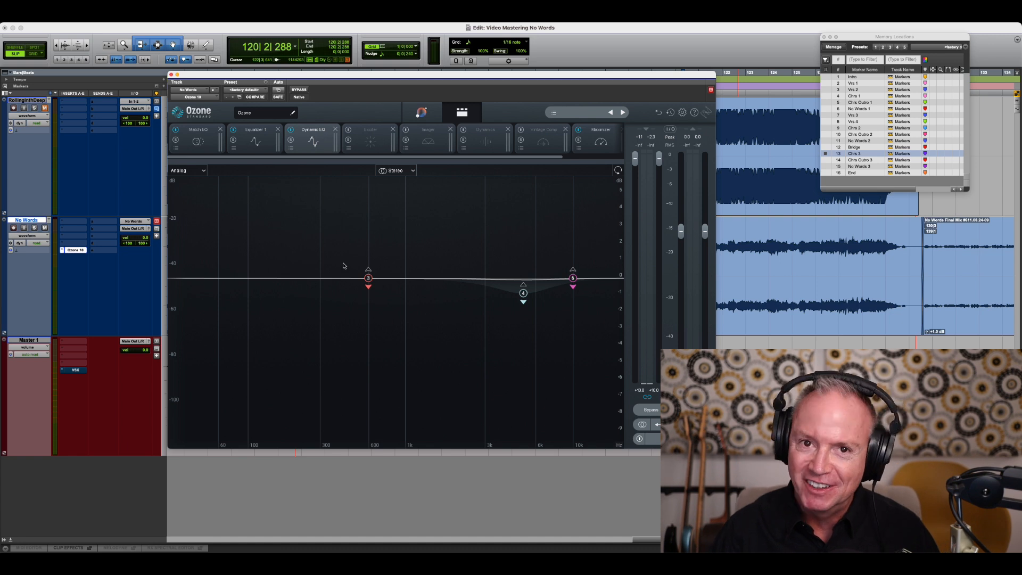
# Step: Enable the Exciter and remove its crossovers until only one band remains
pyautogui.click(375, 139)
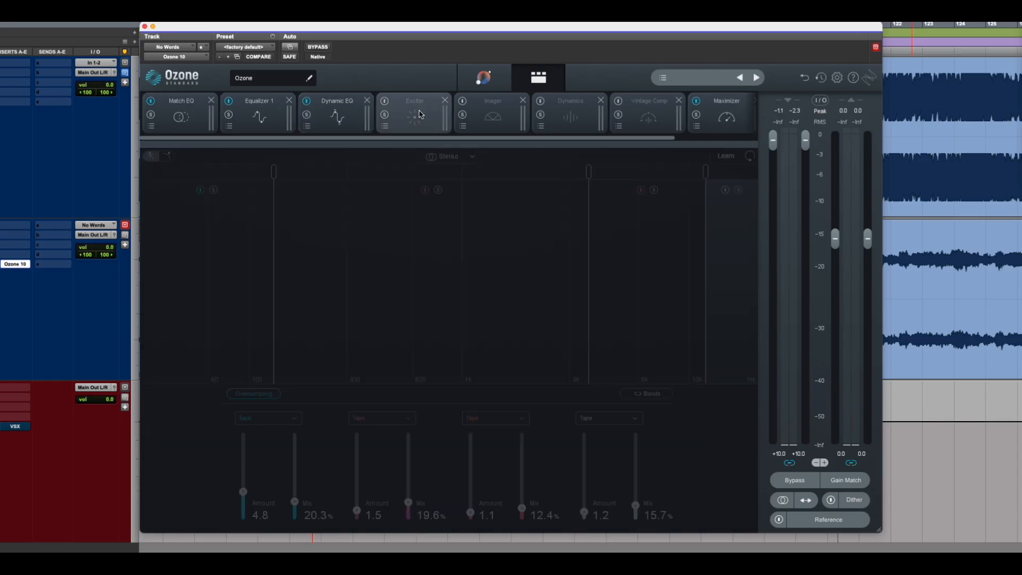
pyautogui.click(385, 102)
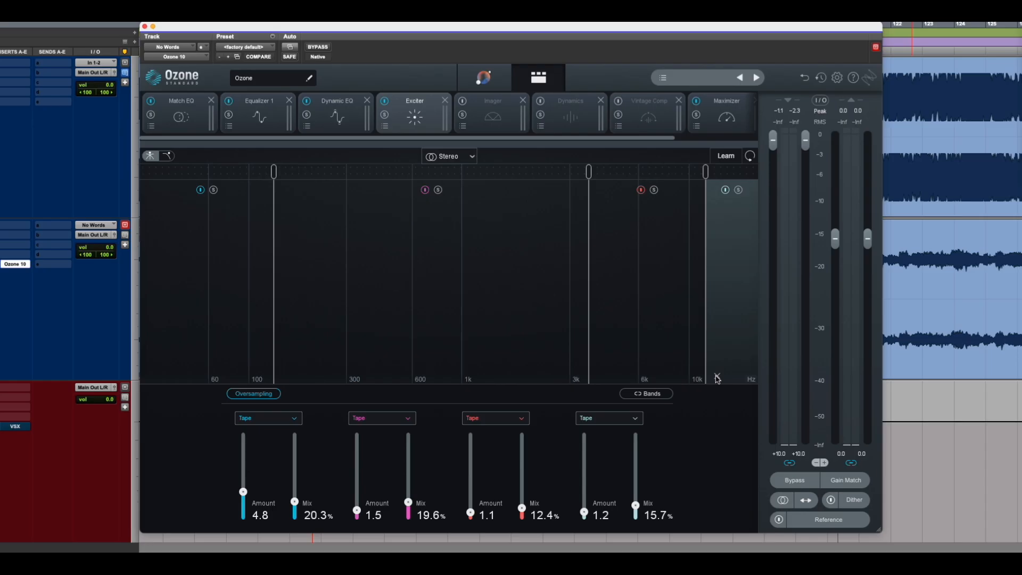
pyautogui.click(717, 377)
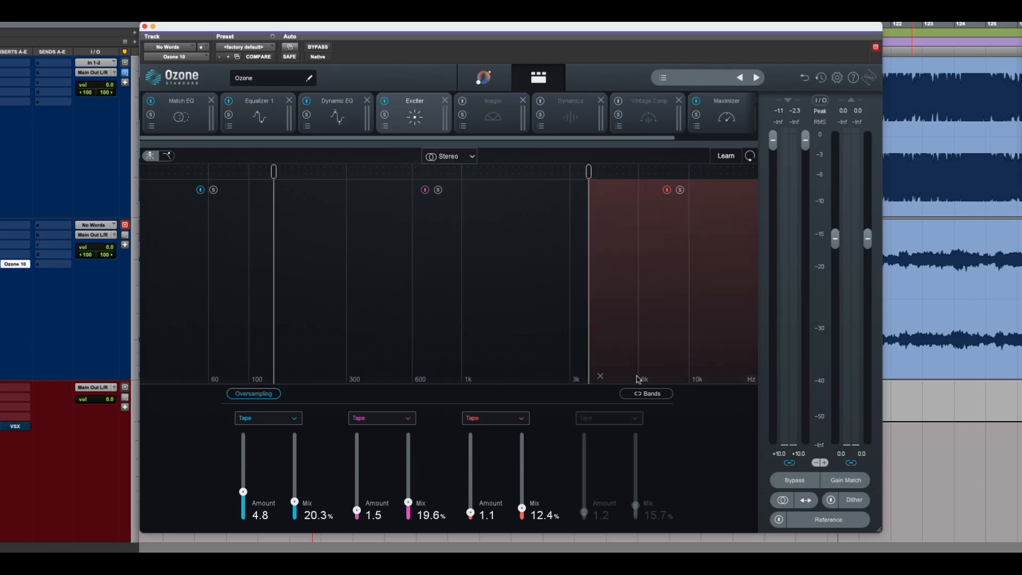
pyautogui.click(601, 377)
pyautogui.click(286, 378)
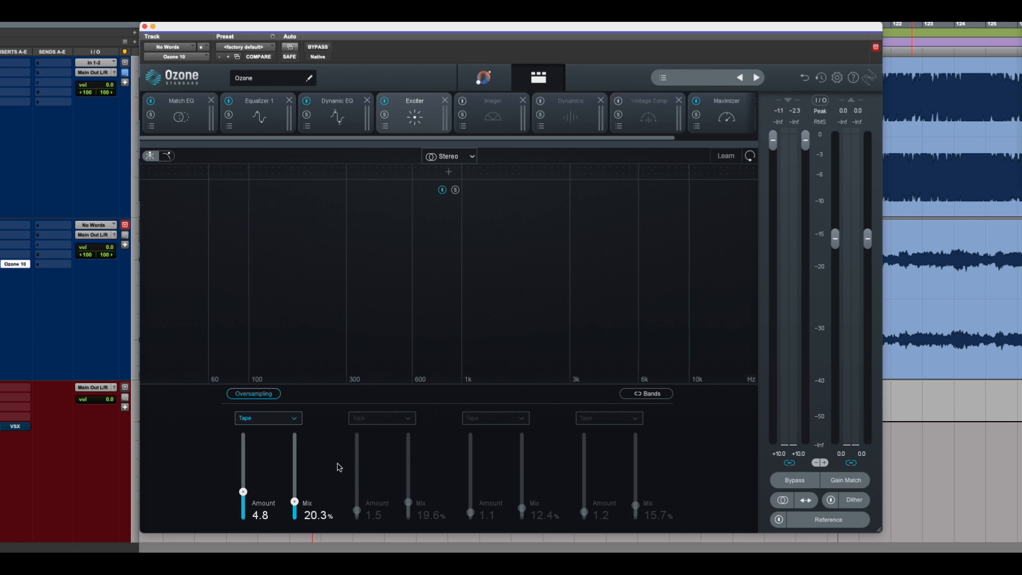
# Step: Add three crossovers to the Exciter and position them with Learn while the mix plays
pyautogui.click(260, 171)
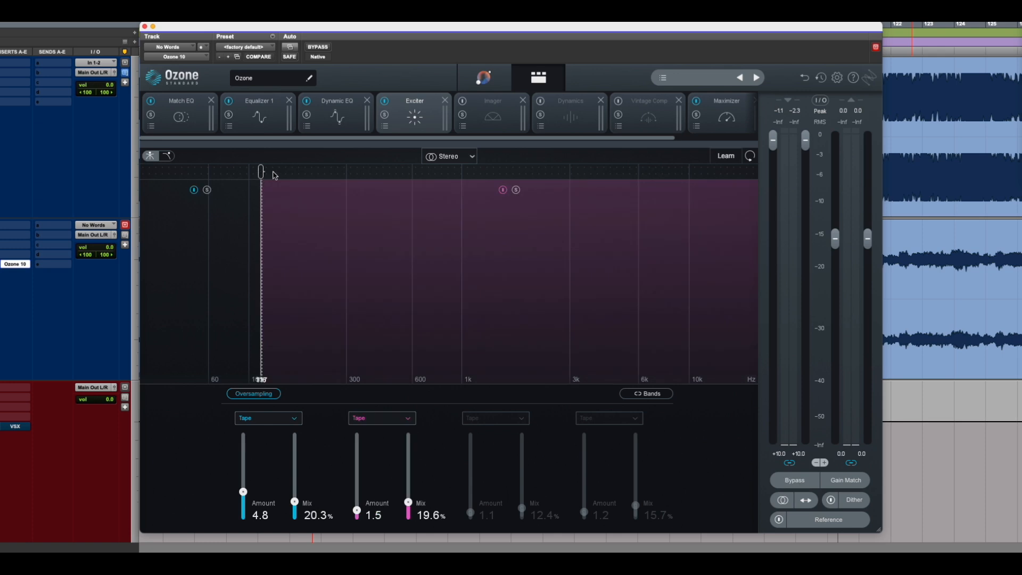
pyautogui.click(364, 171)
pyautogui.click(499, 171)
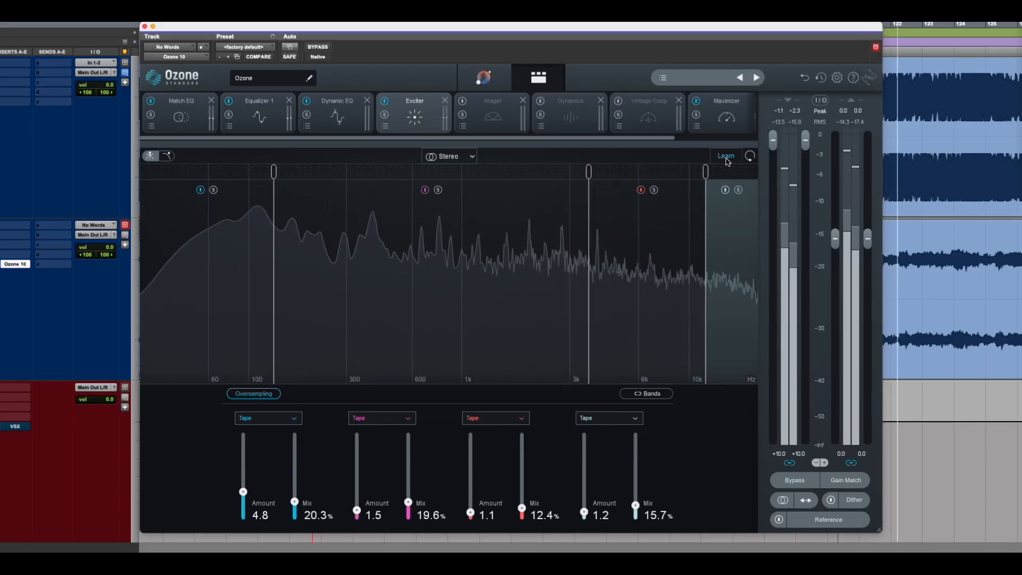
pyautogui.click(727, 157)
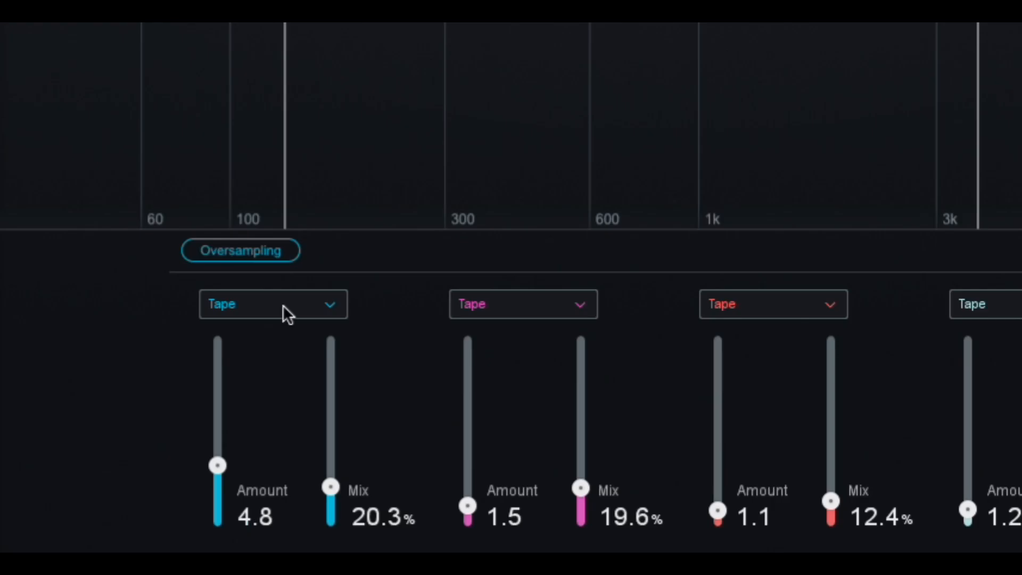
# Step: Review the saturation modes available for the Exciter's lowest band
pyautogui.click(273, 418)
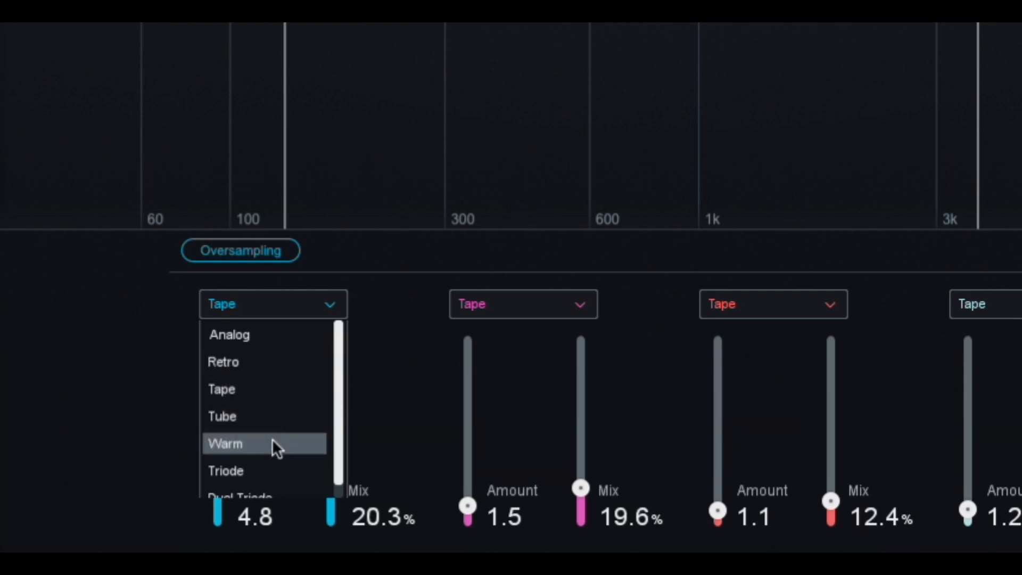
pyautogui.scroll(-1, 273, 472)
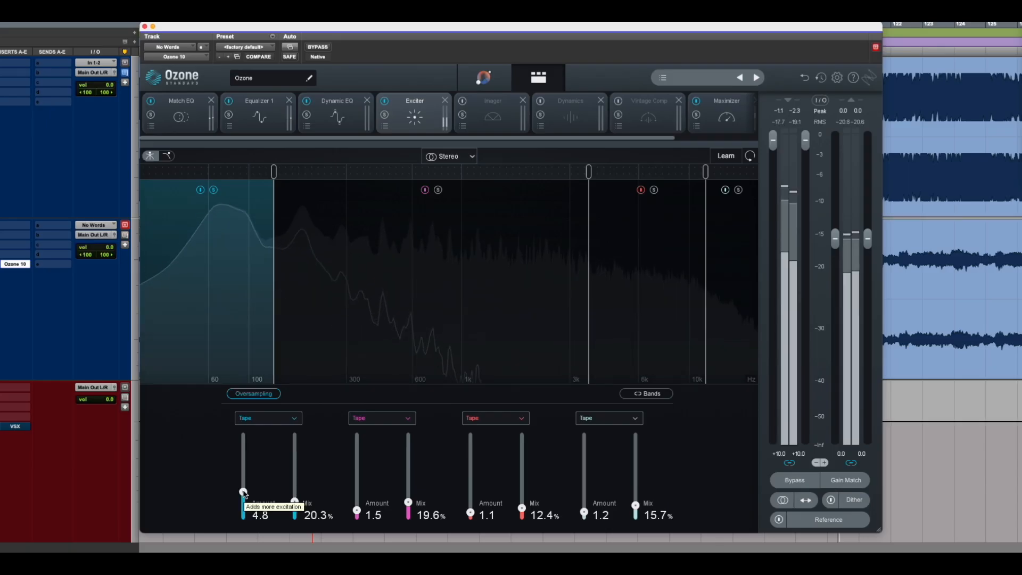
# Step: Audition the soloed lowest Exciter band with its Amount at 15, and with its Amount at 3.9 and Mix at 100%
pyautogui.moveTo(212, 396); pyautogui.dragTo(212, 356)
pyautogui.moveTo(243, 481); pyautogui.dragTo(243, 435)
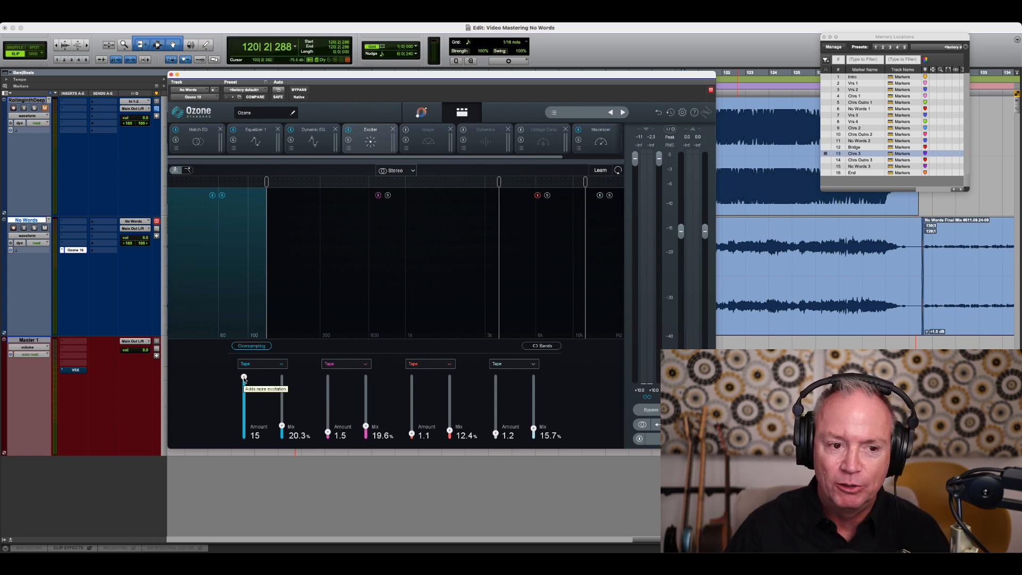
pyautogui.press('space')
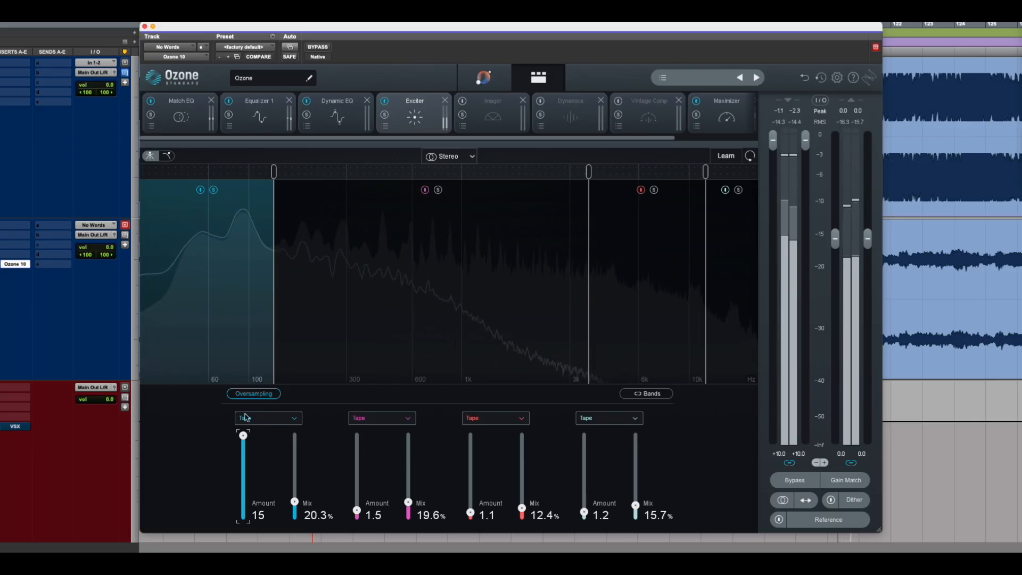
pyautogui.moveTo(243, 436); pyautogui.dragTo(297, 442)
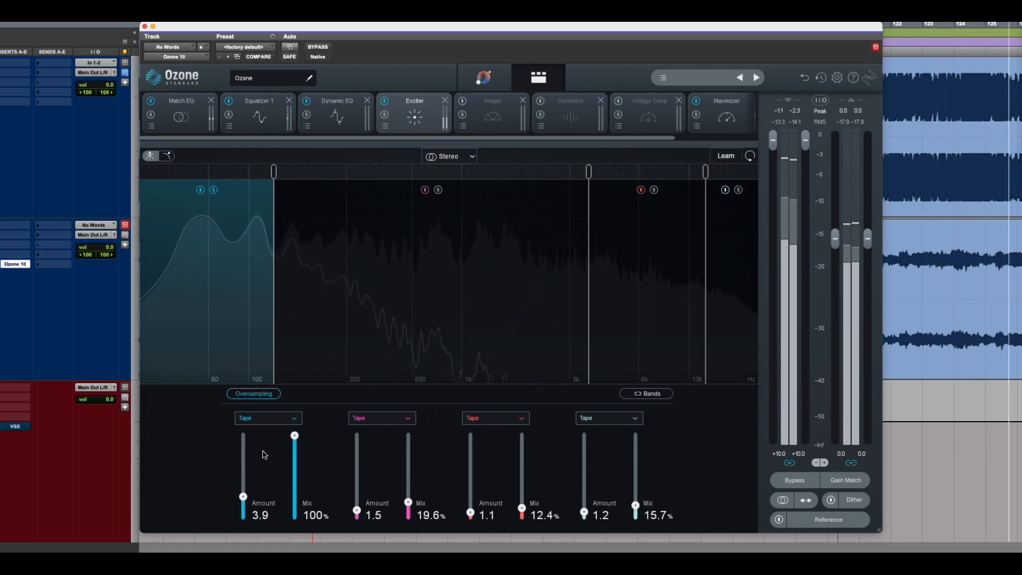
# Step: Set the lowest Exciter band's Amount to 4.5, and lower the linked band mixes so the highest band's Mix is 14.4%
pyautogui.moveTo(294, 435); pyautogui.dragTo(243, 493)
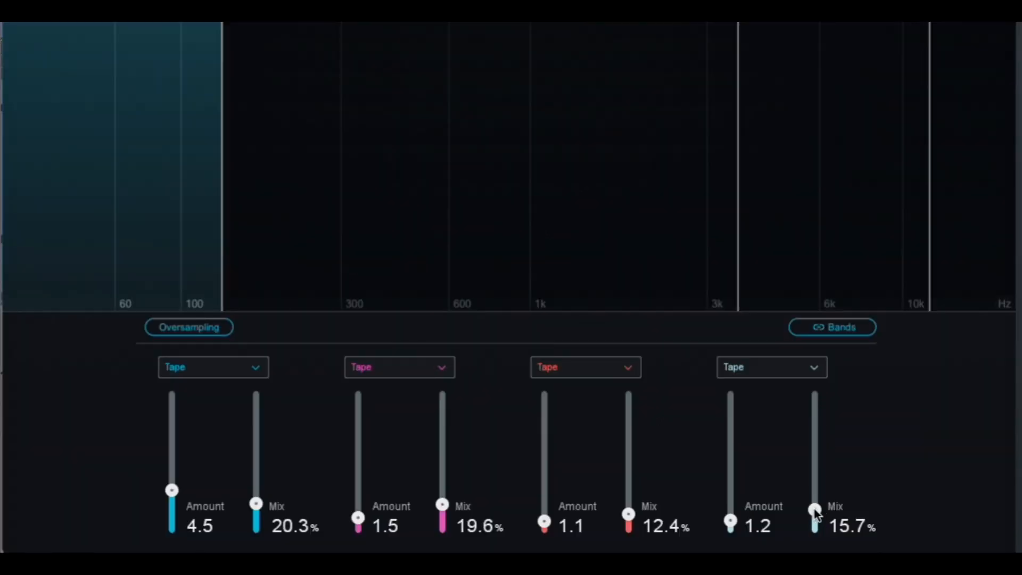
pyautogui.moveTo(815, 511)
pyautogui.mouseDown()
pyautogui.moveTo(815, 494)
pyautogui.moveTo(815, 514)
pyautogui.mouseUp()
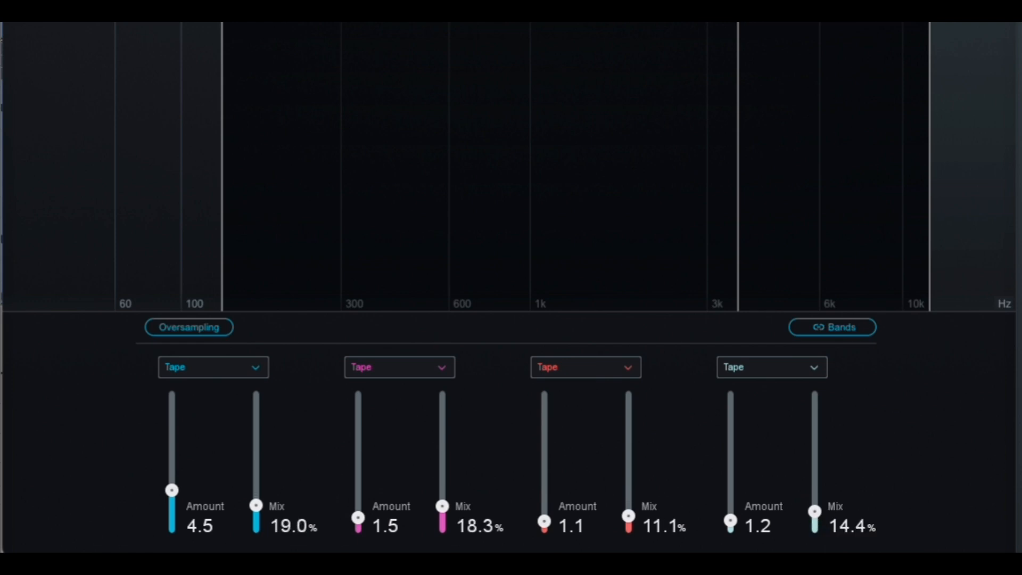
# Step: Raise the linked Exciter band mixes so the highest band's Mix is 15.0%, and review the available channel modes
pyautogui.moveTo(816, 515); pyautogui.dragTo(816, 490)
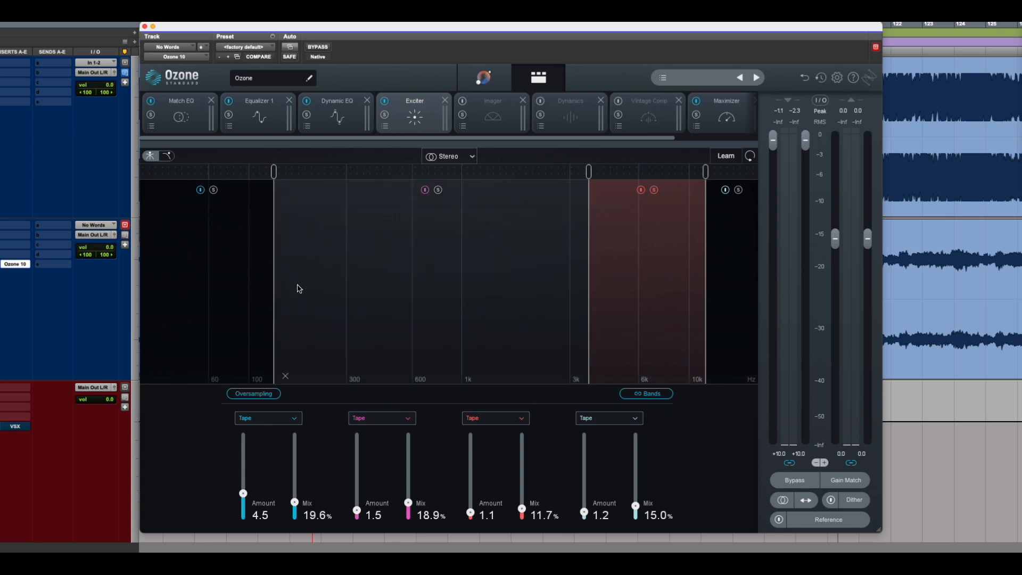
pyautogui.click(462, 161)
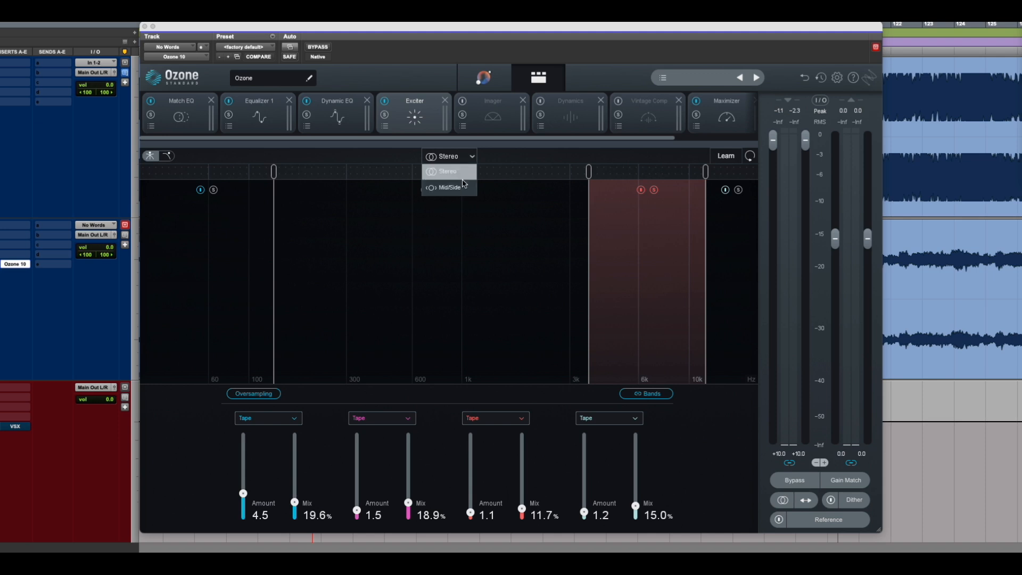
pyautogui.click(503, 161)
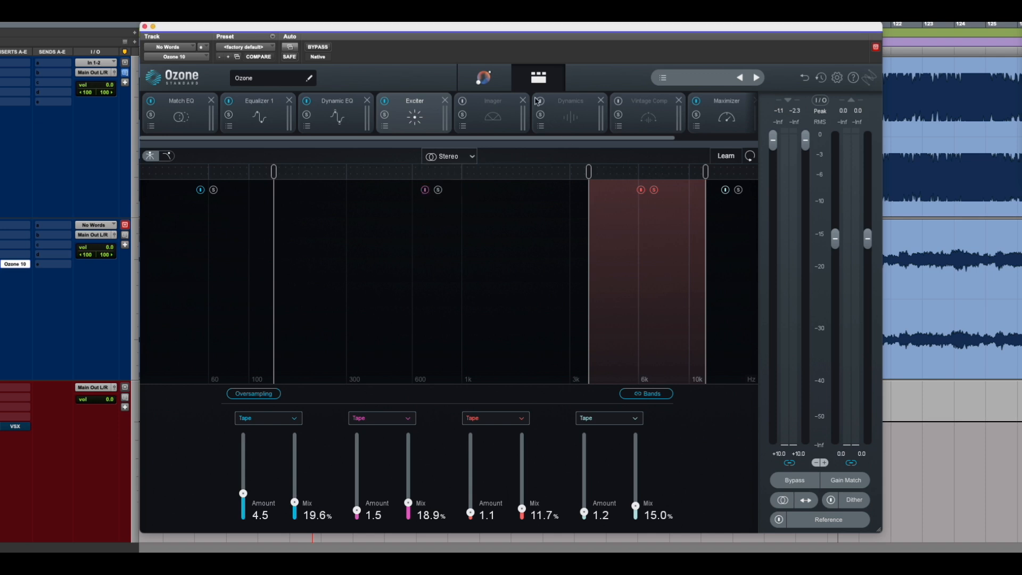
# Step: Enable the Imager module and play the mix with its lowest band soloed
pyautogui.click(492, 120)
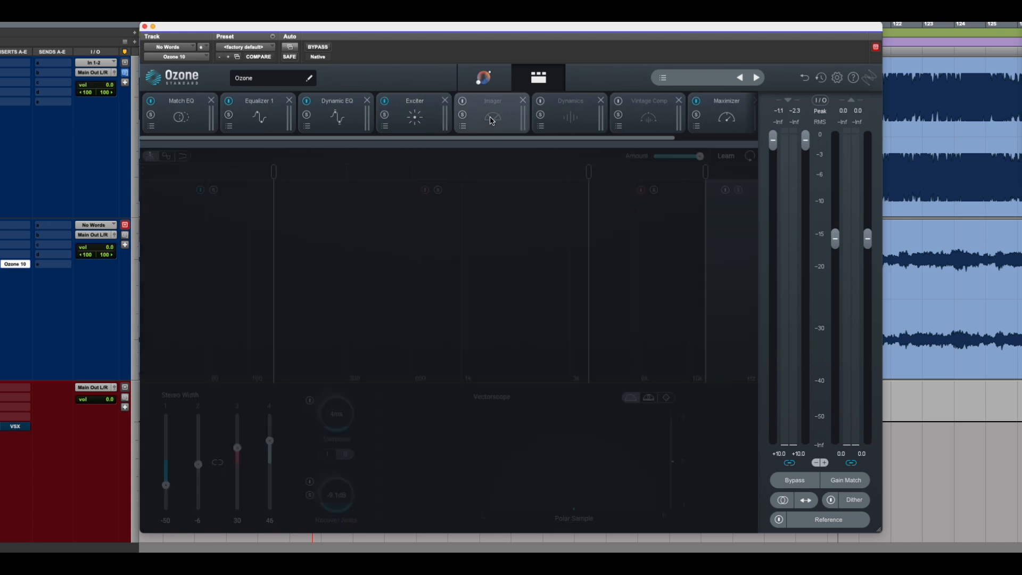
pyautogui.click(461, 101)
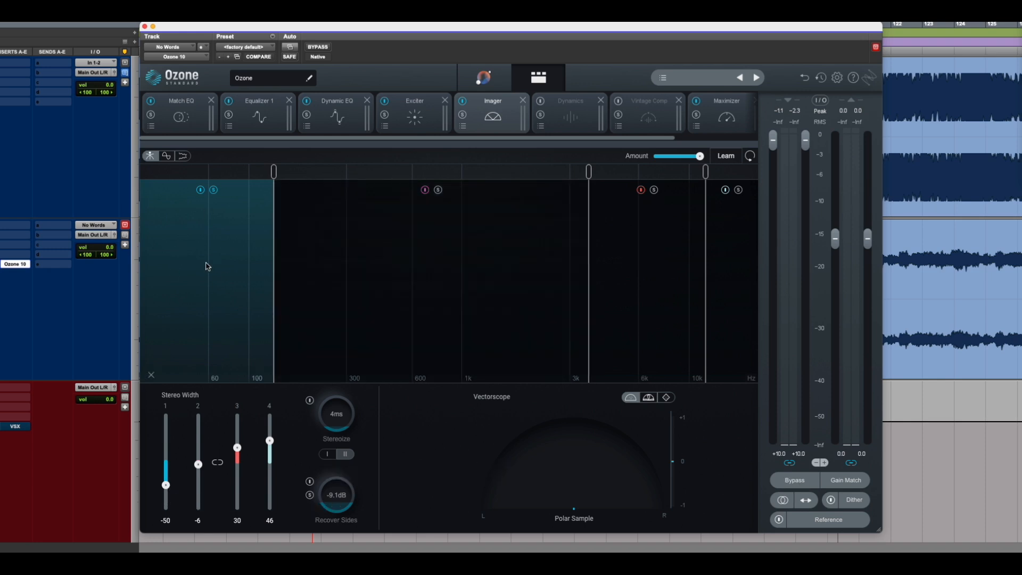
pyautogui.click(214, 191)
pyautogui.press('space')
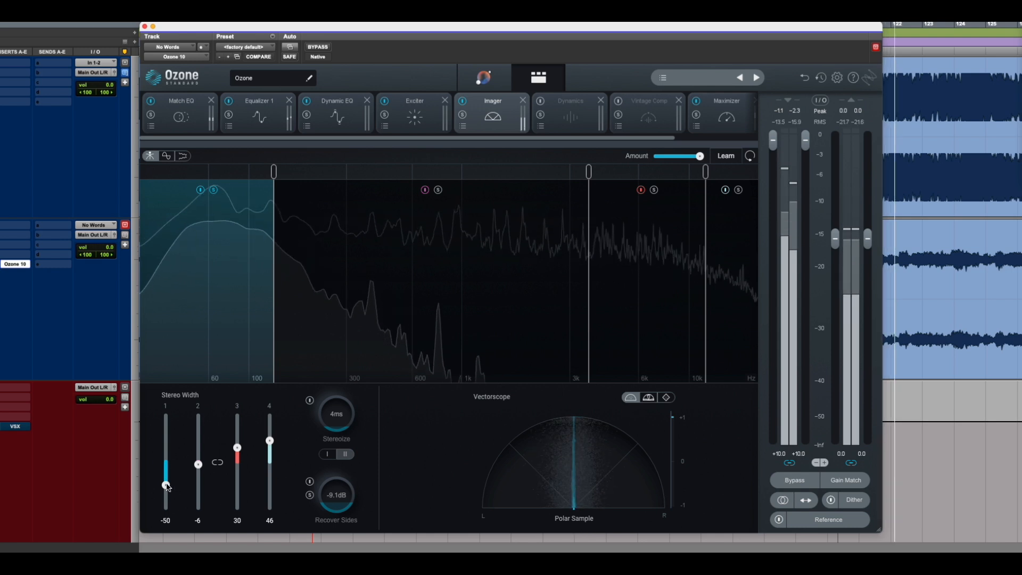
# Step: Audition the soloed lowest Imager band with its Stereo Width at 100 and at -100
pyautogui.moveTo(166, 484); pyautogui.dragTo(170, 412)
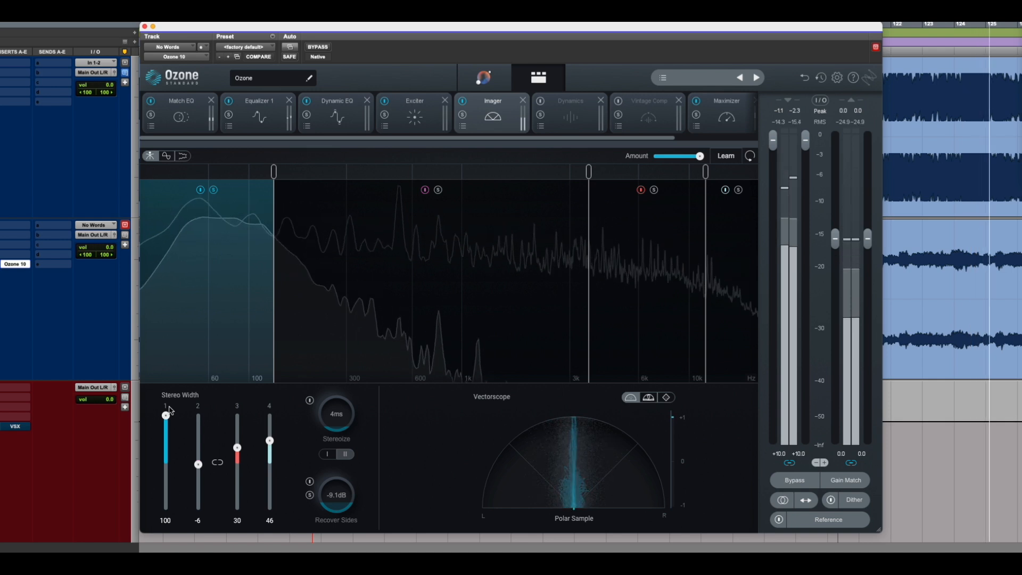
pyautogui.moveTo(170, 410); pyautogui.dragTo(168, 418)
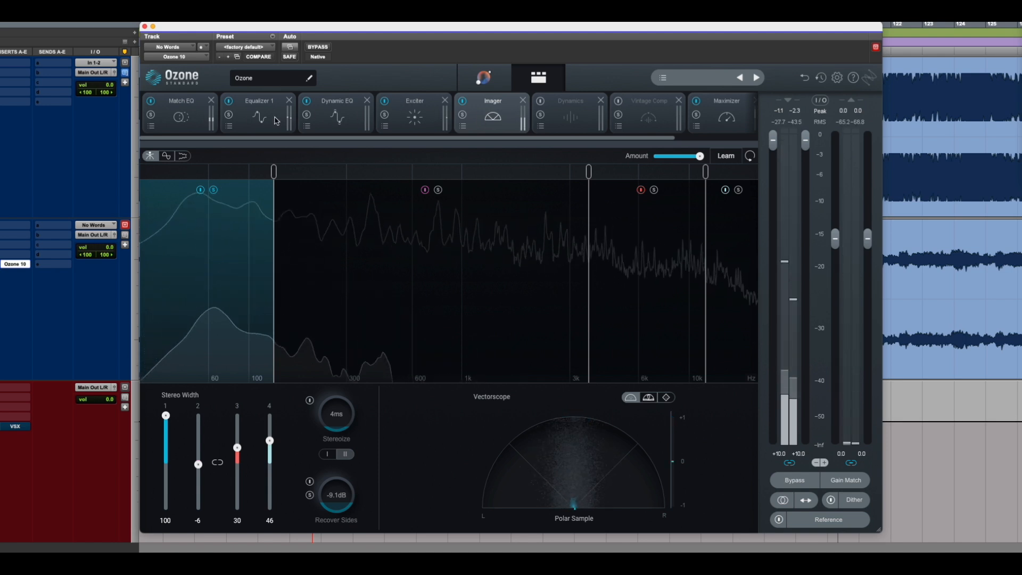
pyautogui.moveTo(166, 415); pyautogui.dragTo(166, 495)
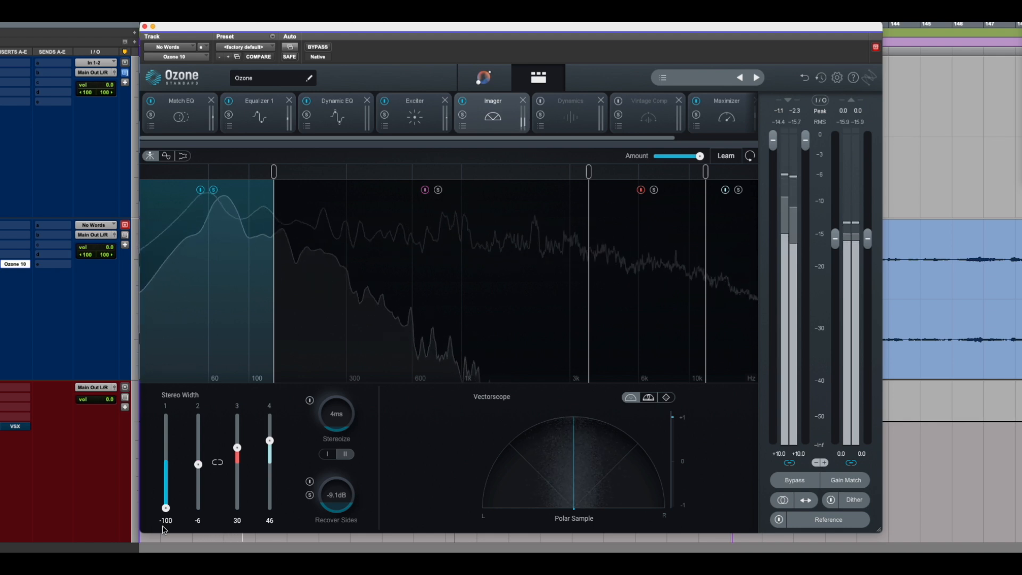
# Step: Set the lowest Imager band's Stereo Width to -46 while listening, and stop playback
pyautogui.moveTo(166, 508); pyautogui.dragTo(166, 497)
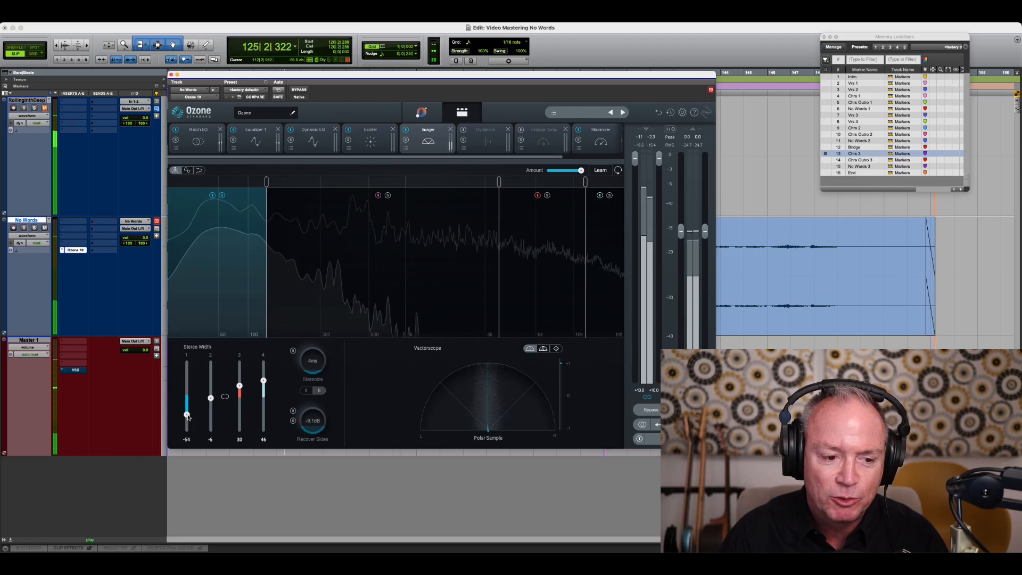
pyautogui.moveTo(187, 417); pyautogui.dragTo(187, 412)
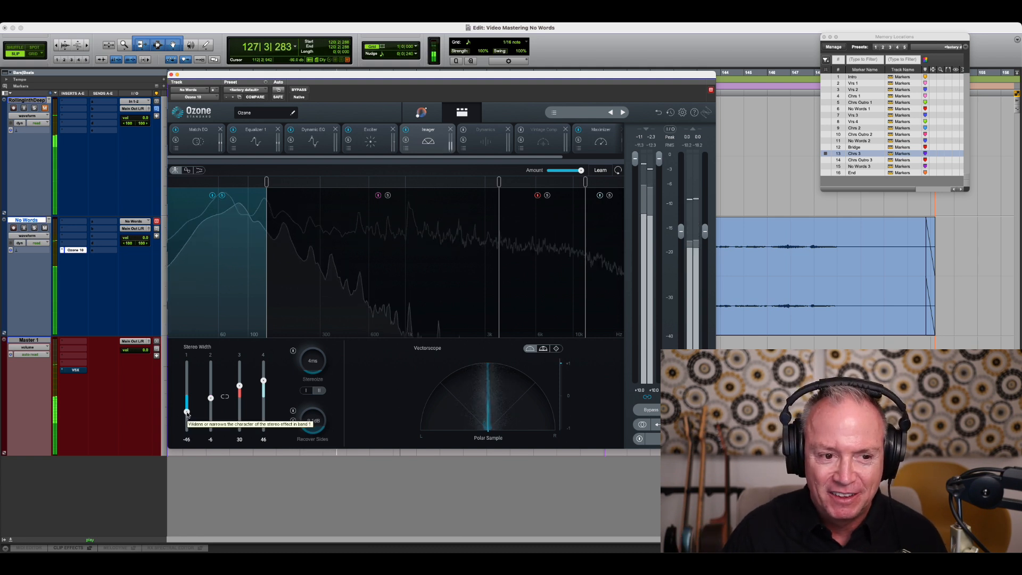
pyautogui.press('space')
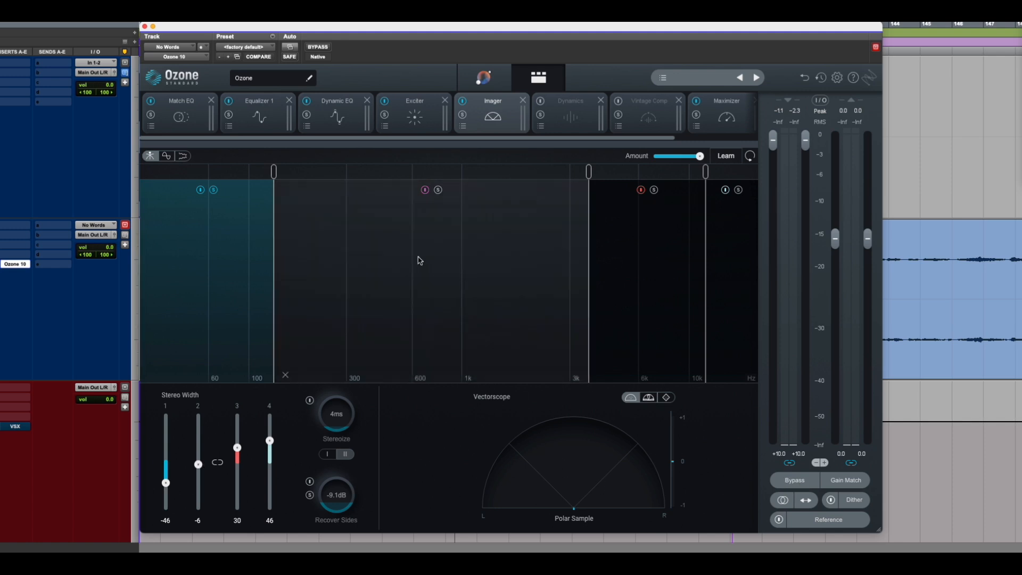
# Step: Audition the Imager's second and third bands one after the other in solo
pyautogui.click(438, 190)
pyautogui.press('space')
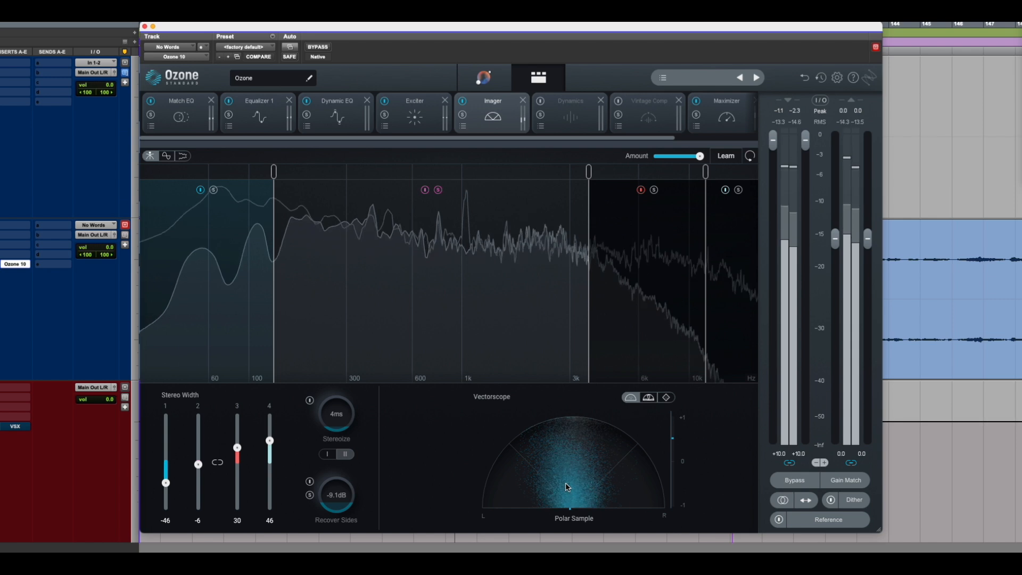
pyautogui.press('space')
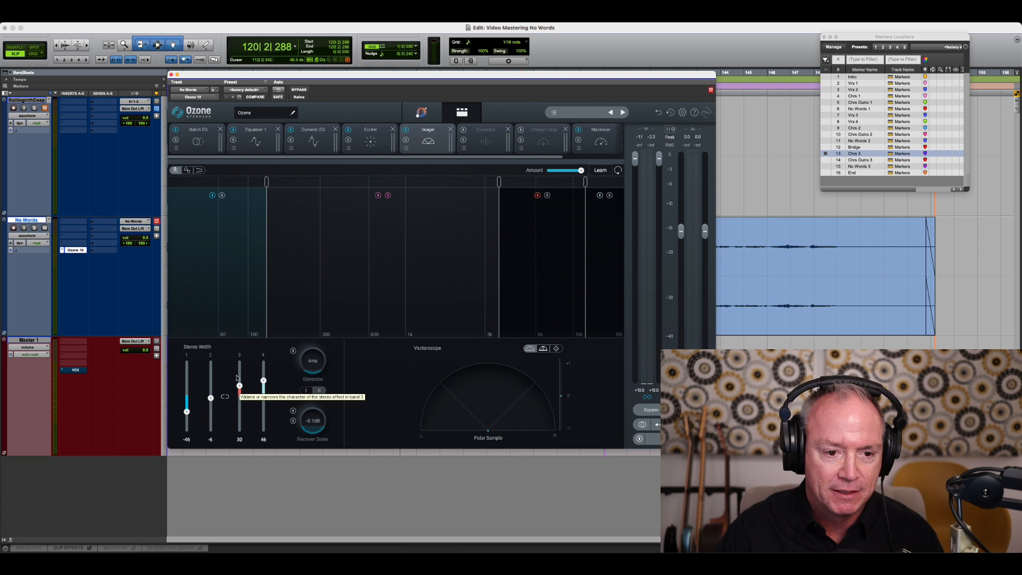
pyautogui.click(547, 195)
pyautogui.press('space')
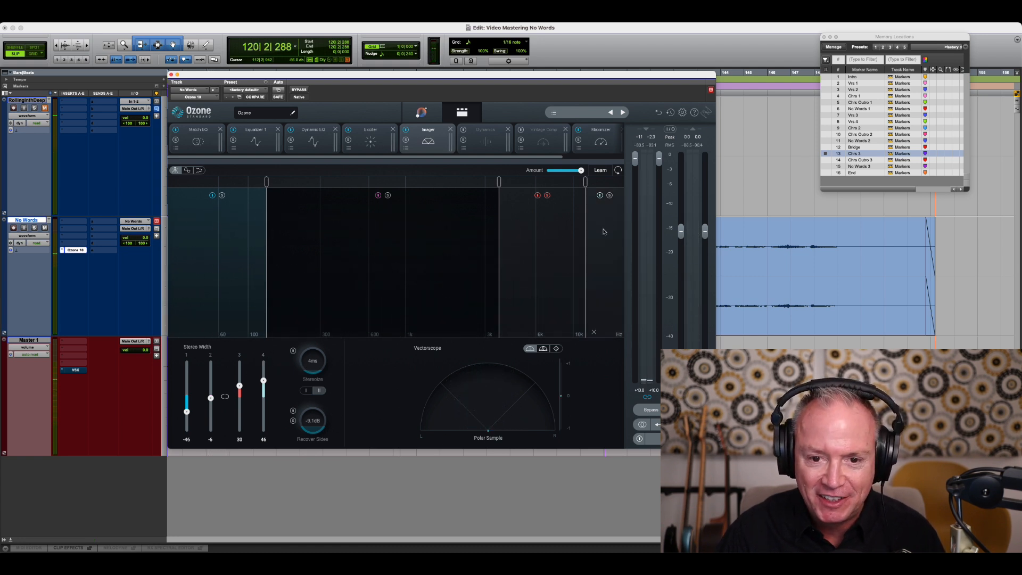
# Step: Set the highest Imager band's Stereo Width to 53 and audition that band in solo
pyautogui.moveTo(263, 381); pyautogui.dragTo(263, 379)
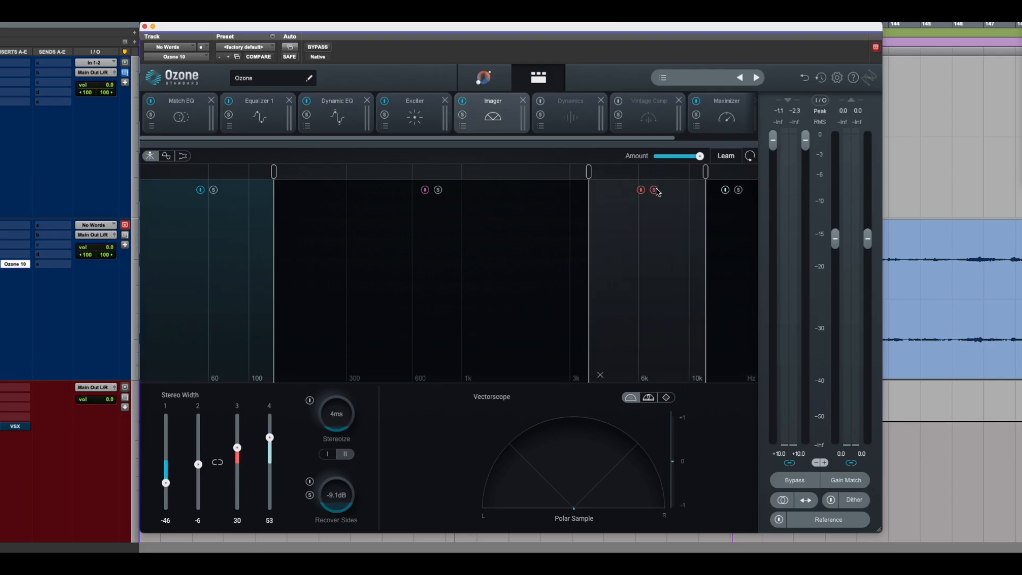
pyautogui.press('space')
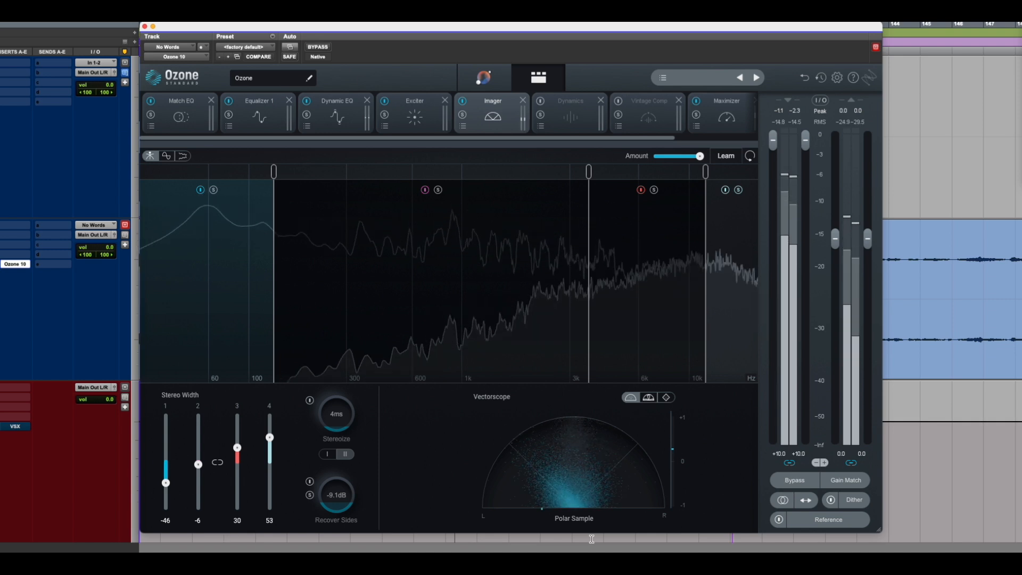
pyautogui.press('space')
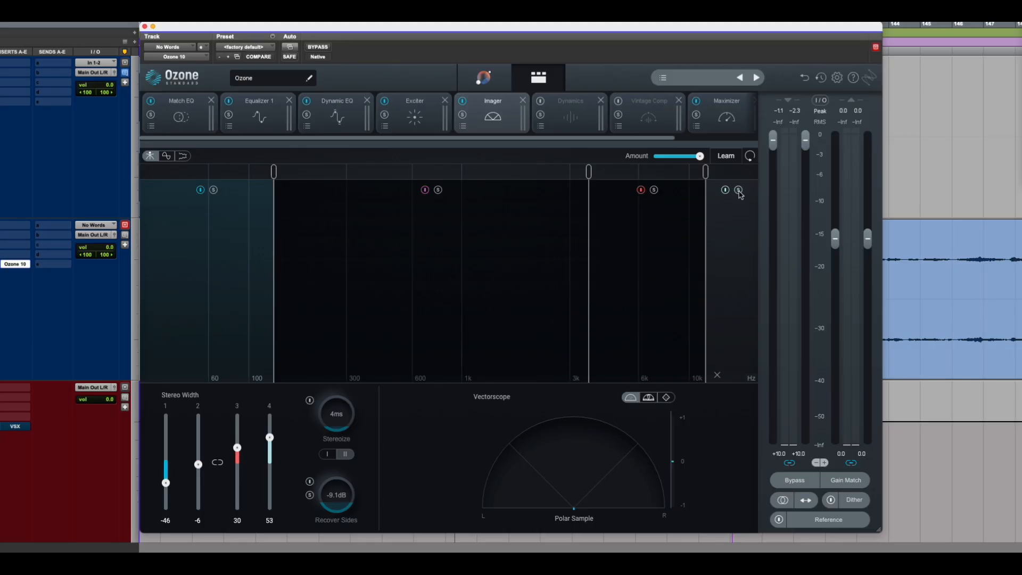
pyautogui.press('space')
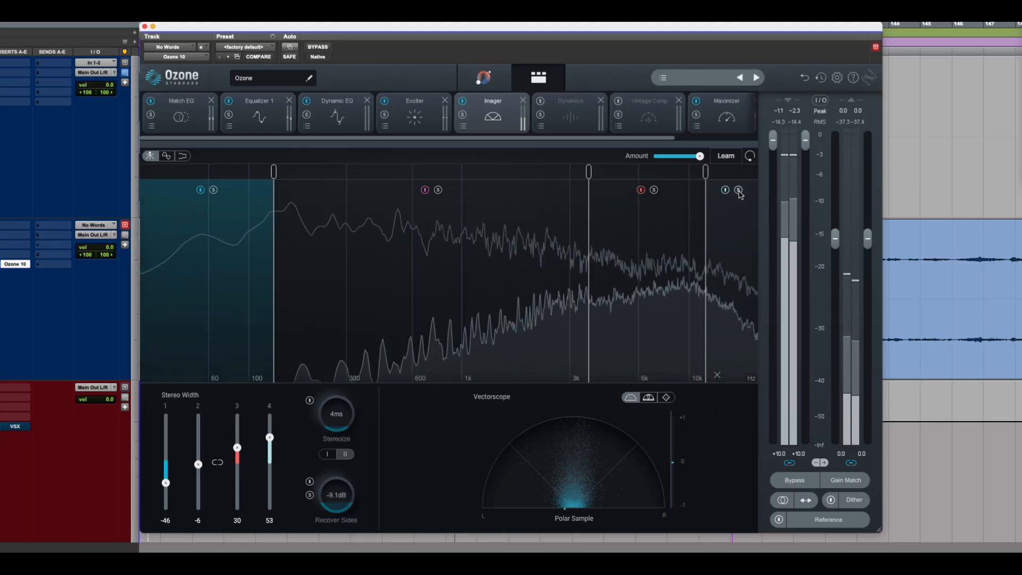
pyautogui.press('space')
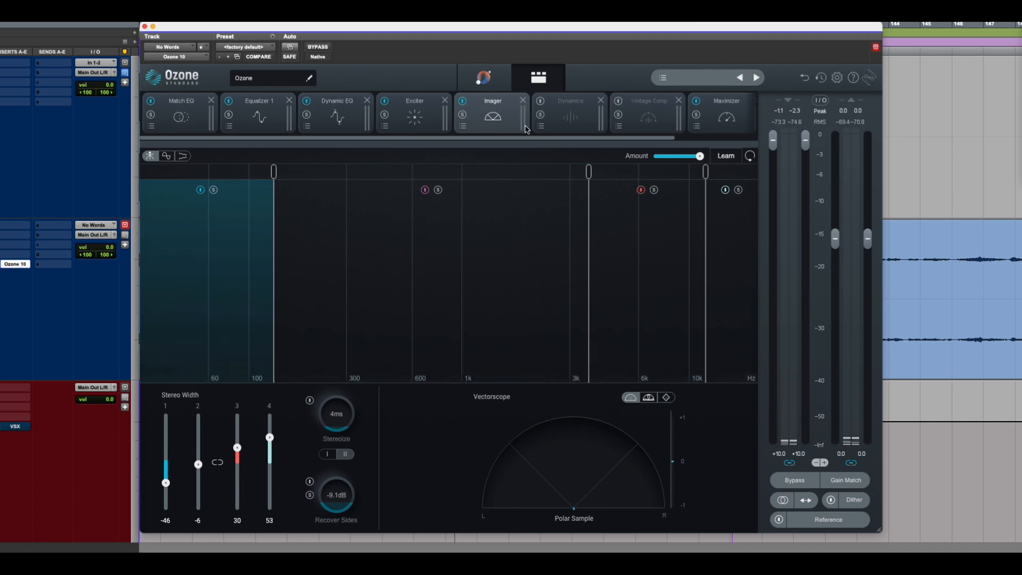
# Step: Enable the Dynamics module and inspect the compressor settings of its first and third bands
pyautogui.click(569, 125)
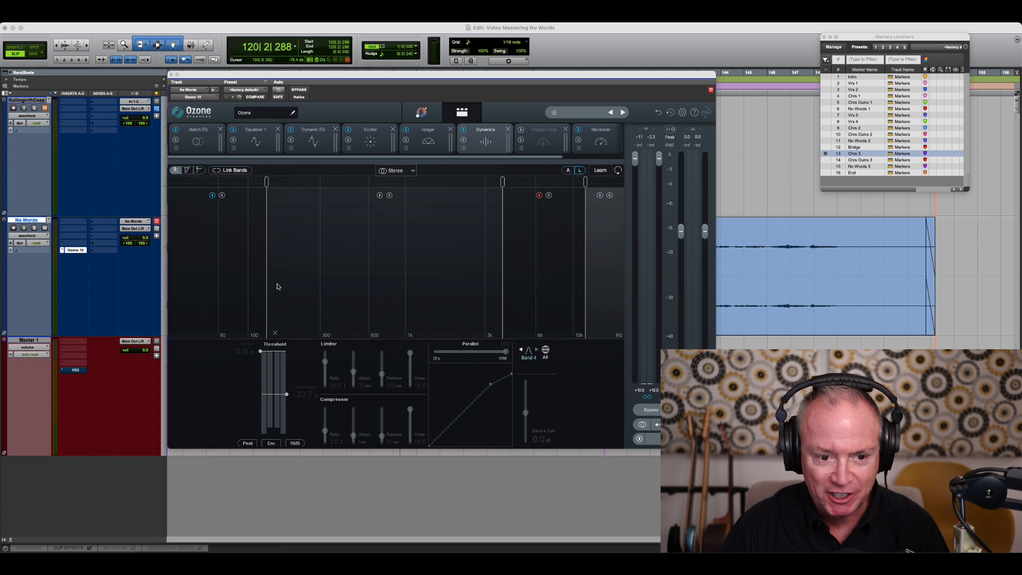
pyautogui.click(224, 241)
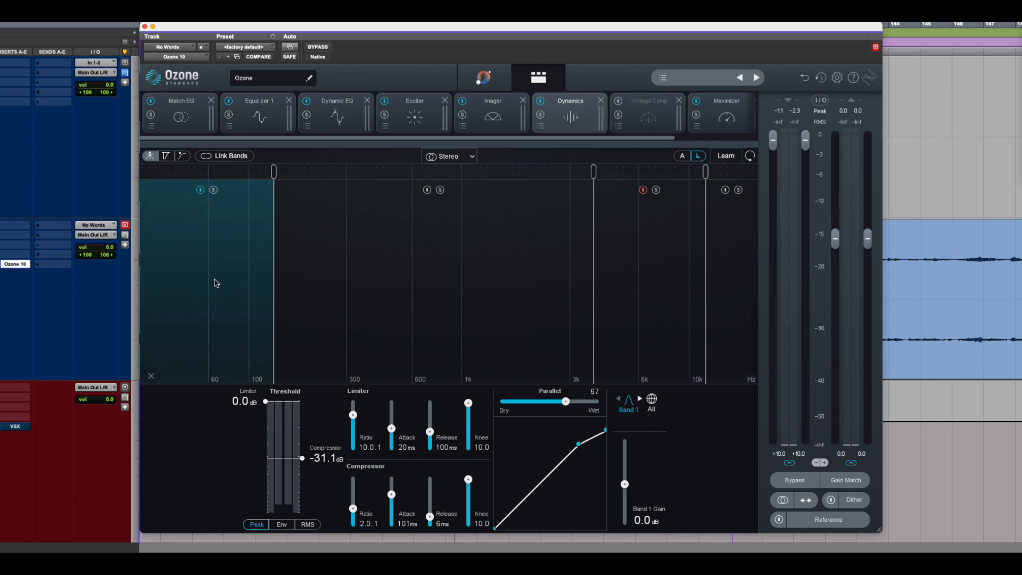
pyautogui.click(647, 239)
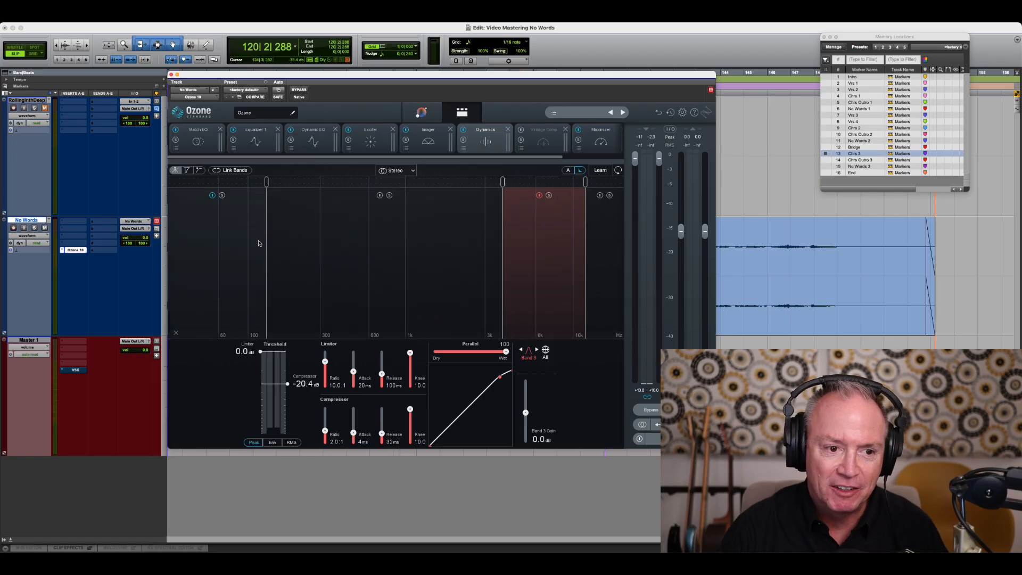
# Step: Audition the Dynamics compression on the first band, both in the full mix and in solo
pyautogui.click(252, 242)
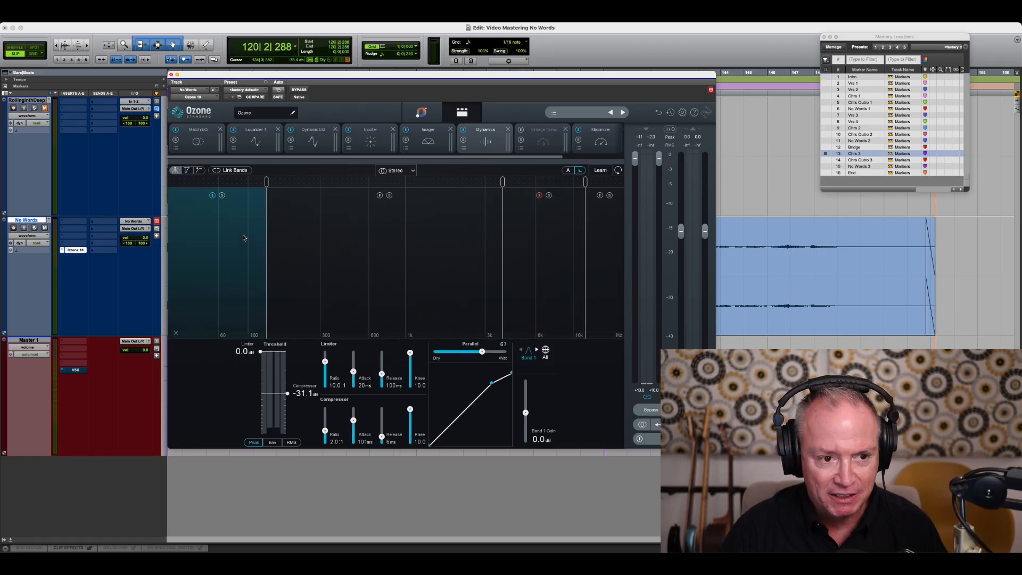
pyautogui.press('space')
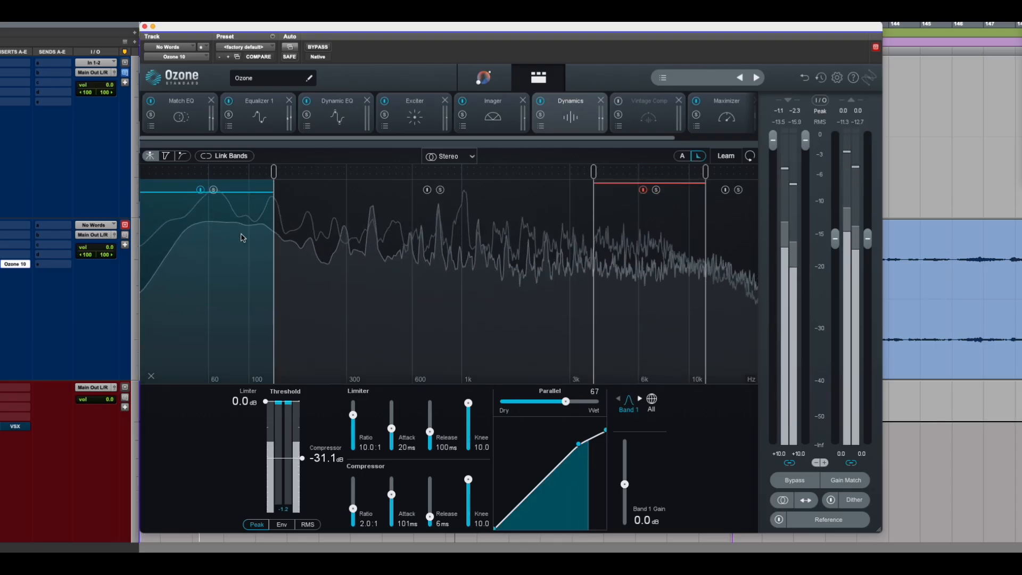
pyautogui.click(214, 190)
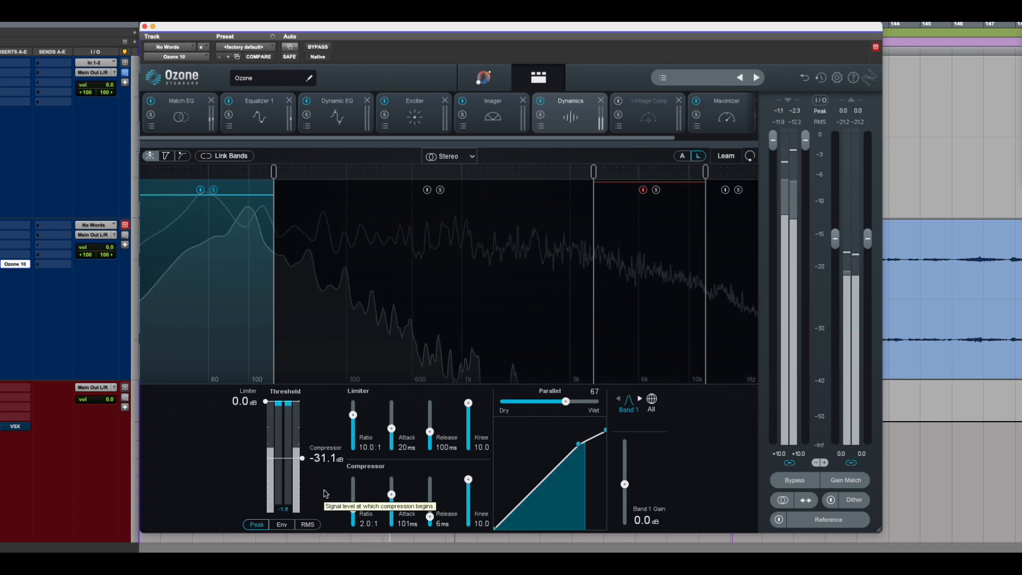
pyautogui.press('space')
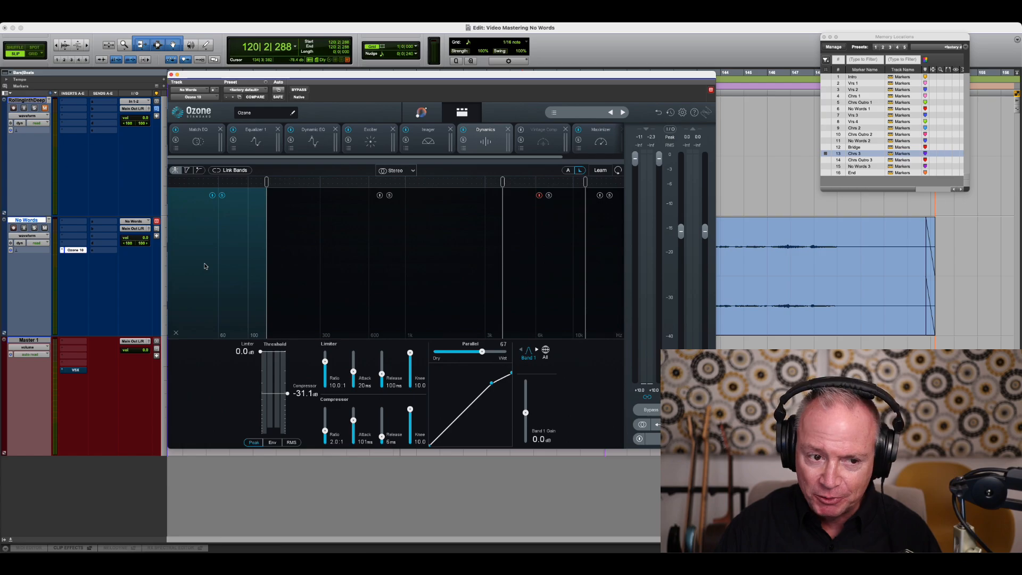
pyautogui.press('space')
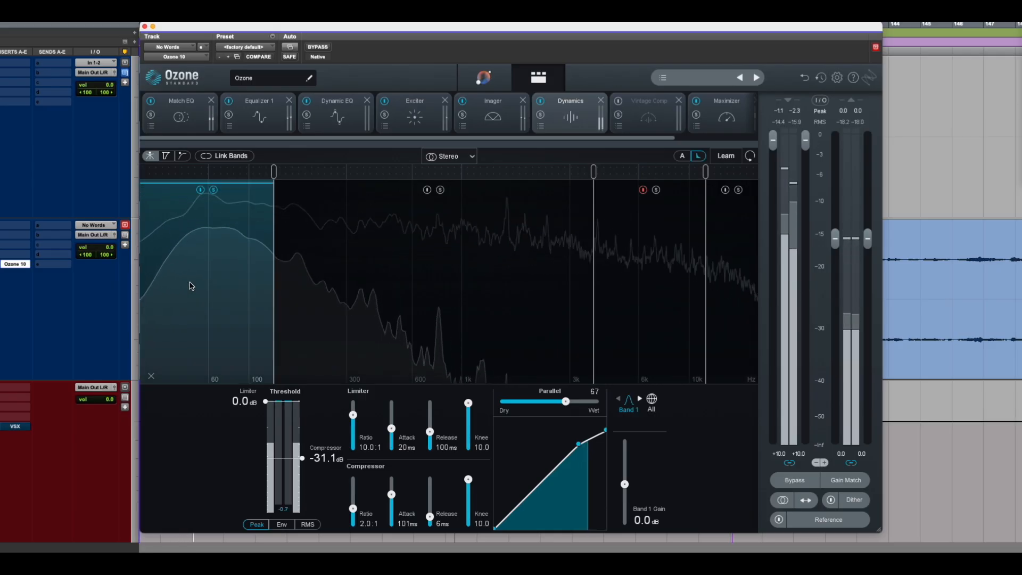
pyautogui.press('space')
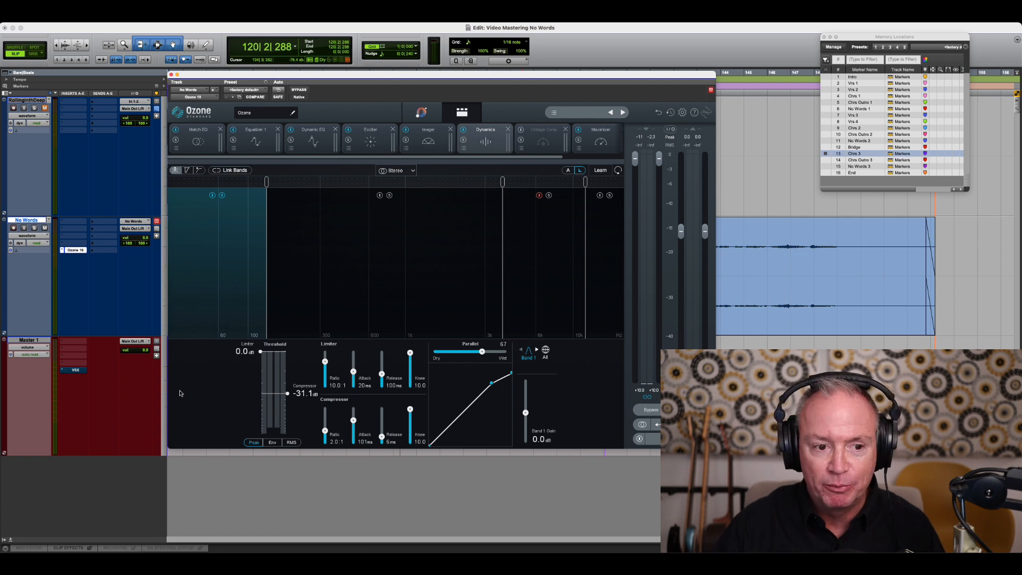
# Step: Compare the full mix with the first Dynamics band bypassed and active during playback
pyautogui.press('space')
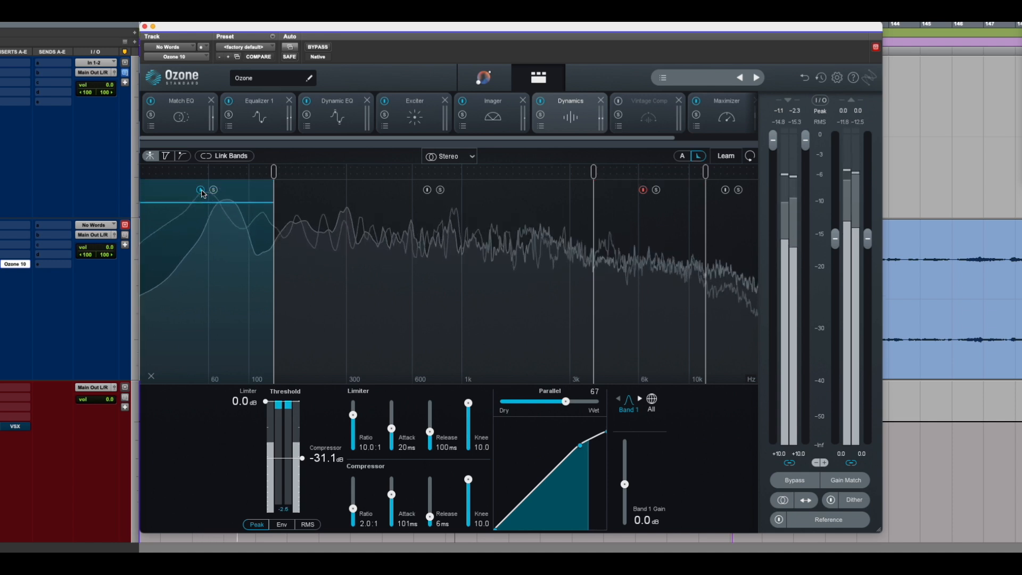
pyautogui.click(200, 190)
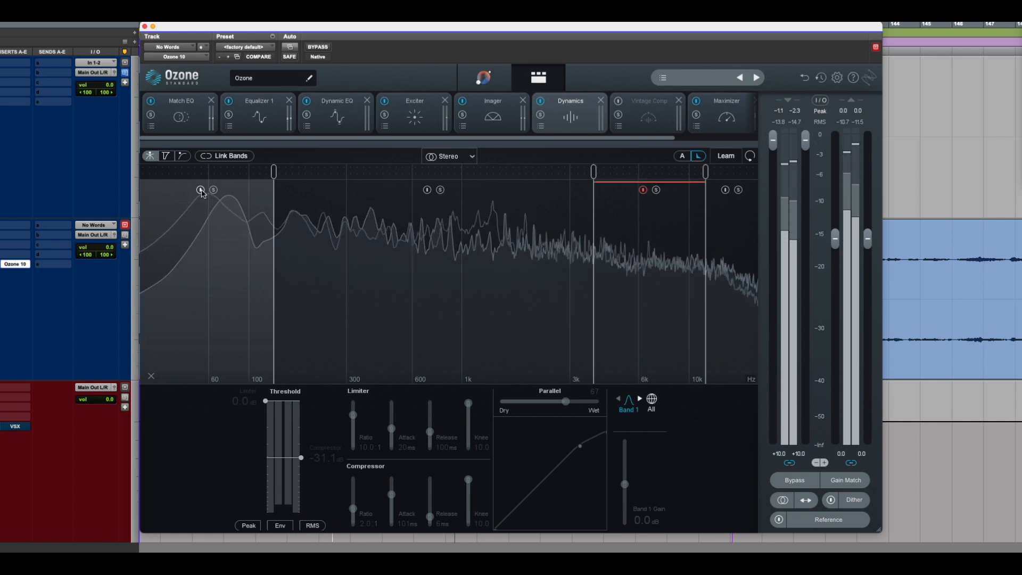
pyautogui.click(200, 190)
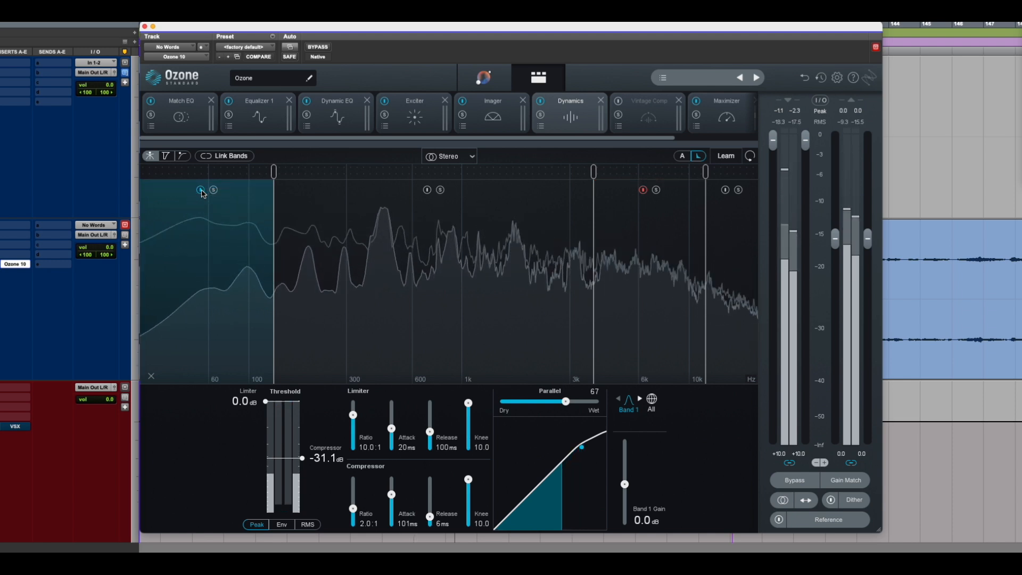
pyautogui.press('space')
# Step: Play the full mix to check the compression of the third Dynamics band
pyautogui.click(633, 203)
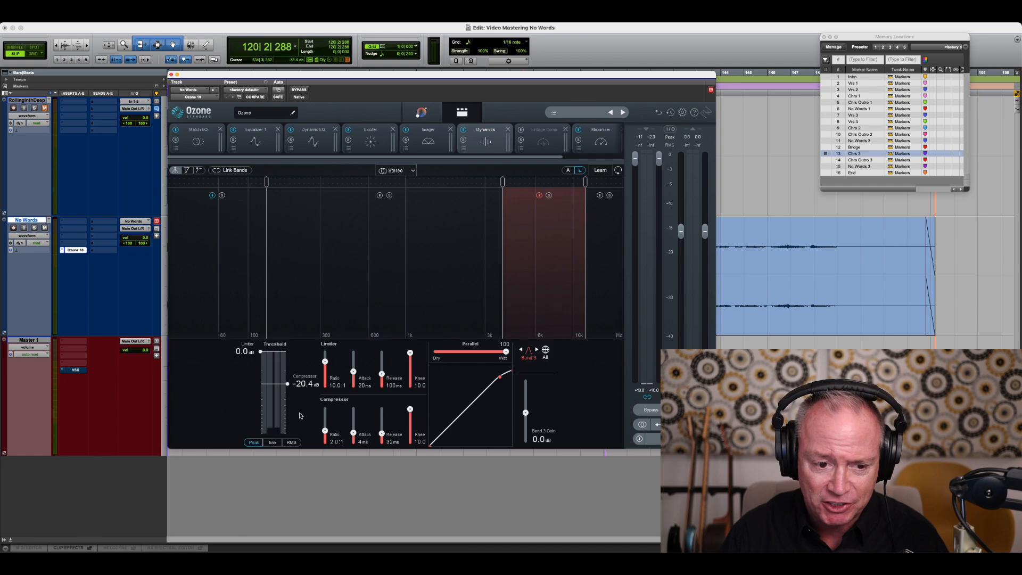
pyautogui.press('space')
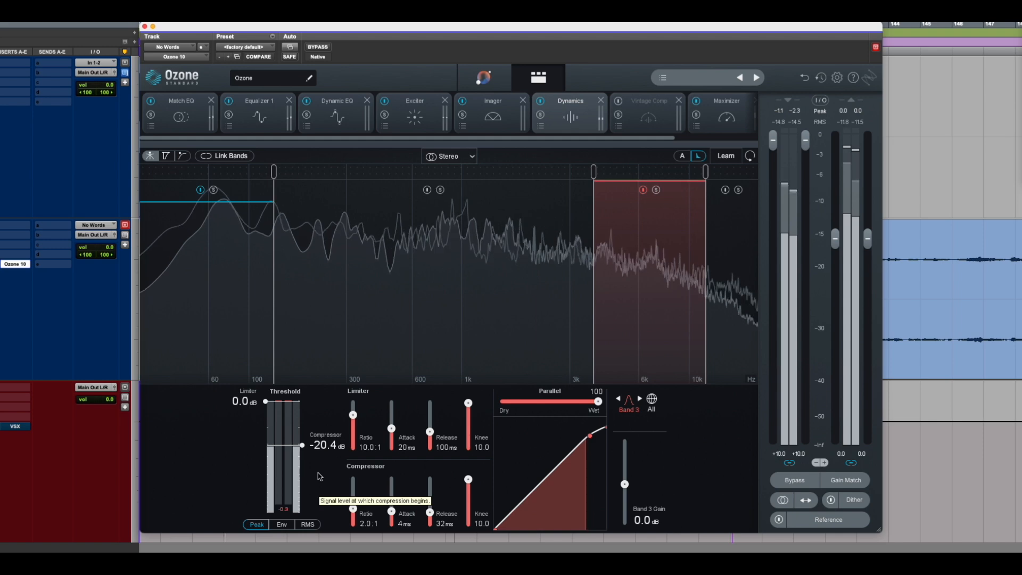
pyautogui.press('space')
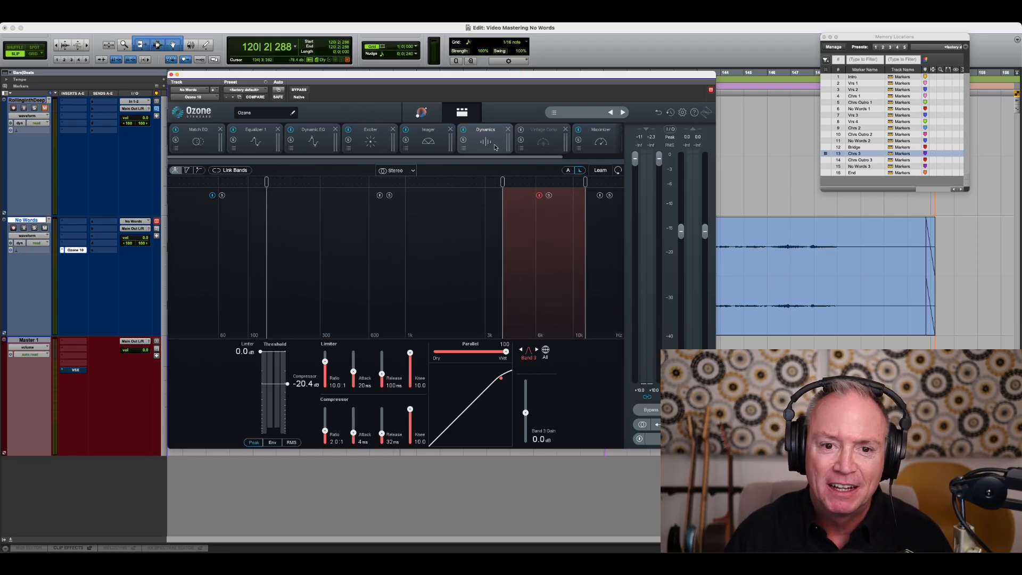
# Step: Enable the Vintage Comp module, inspect its Stereo and Mid/Side processing options, and audition its compression on the mix
pyautogui.click(542, 148)
pyautogui.click(520, 130)
pyautogui.click(459, 157)
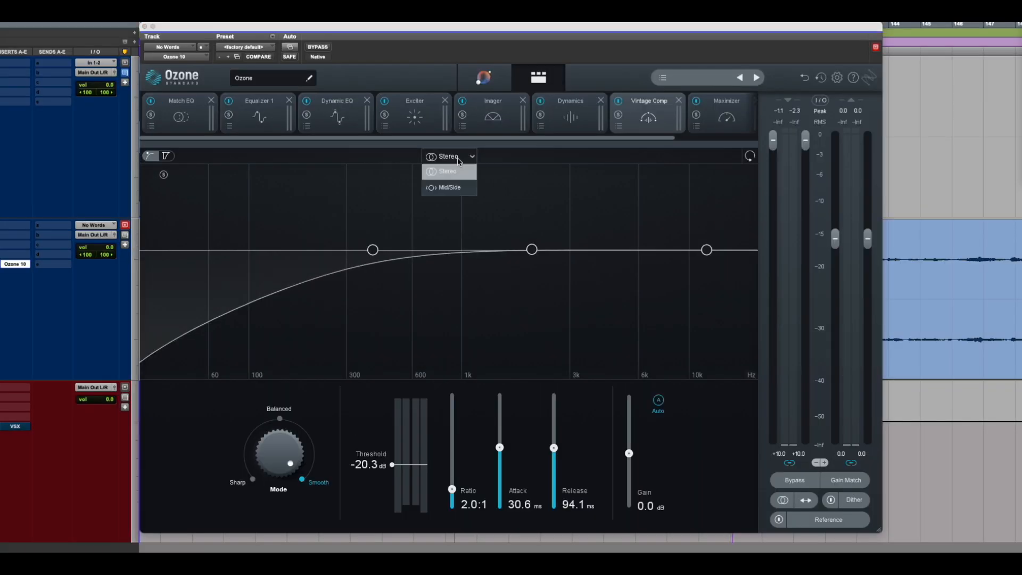
pyautogui.click(457, 158)
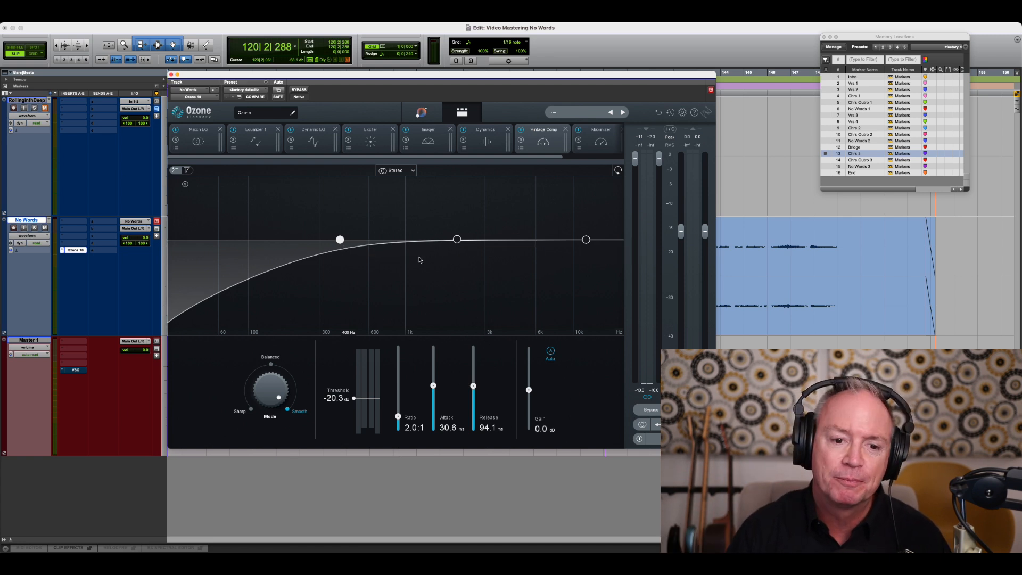
pyautogui.press('space')
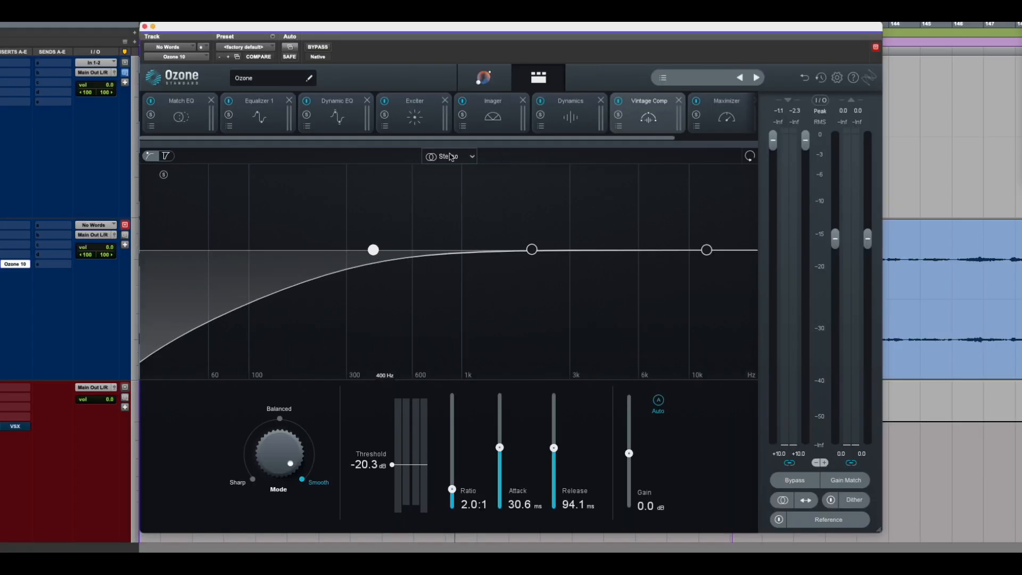
pyautogui.click(453, 157)
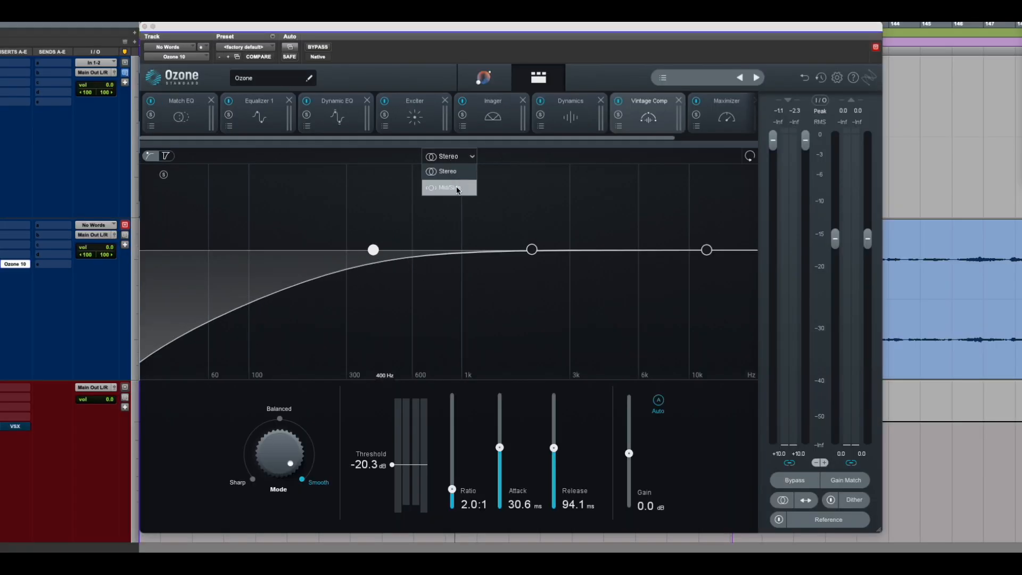
pyautogui.click(494, 190)
# Step: Lower the Maximizer's threshold in stages to -4.9 dB while auditioning the mix
pyautogui.click(694, 114)
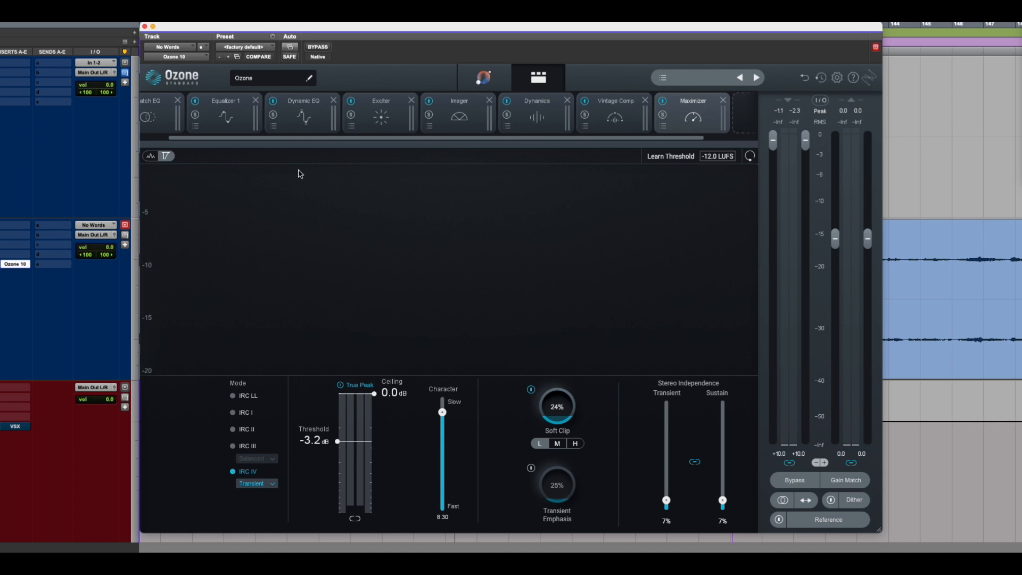
pyautogui.press('space')
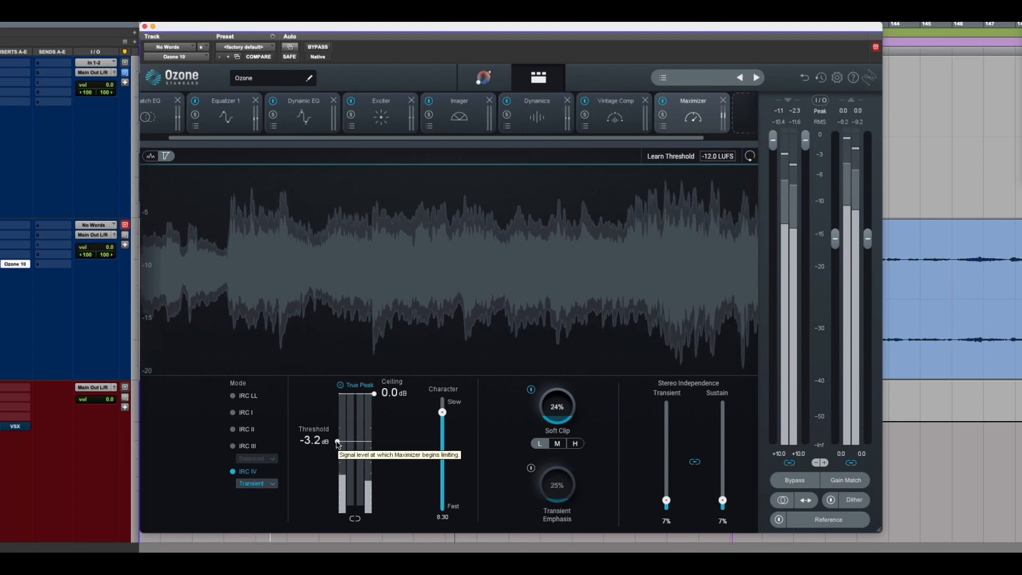
pyautogui.press('space')
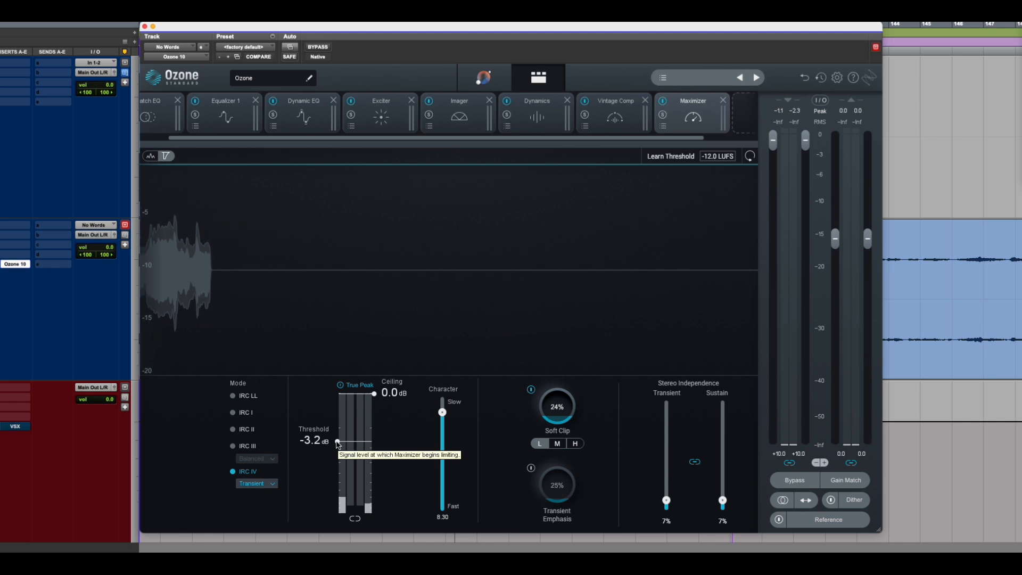
pyautogui.press('space')
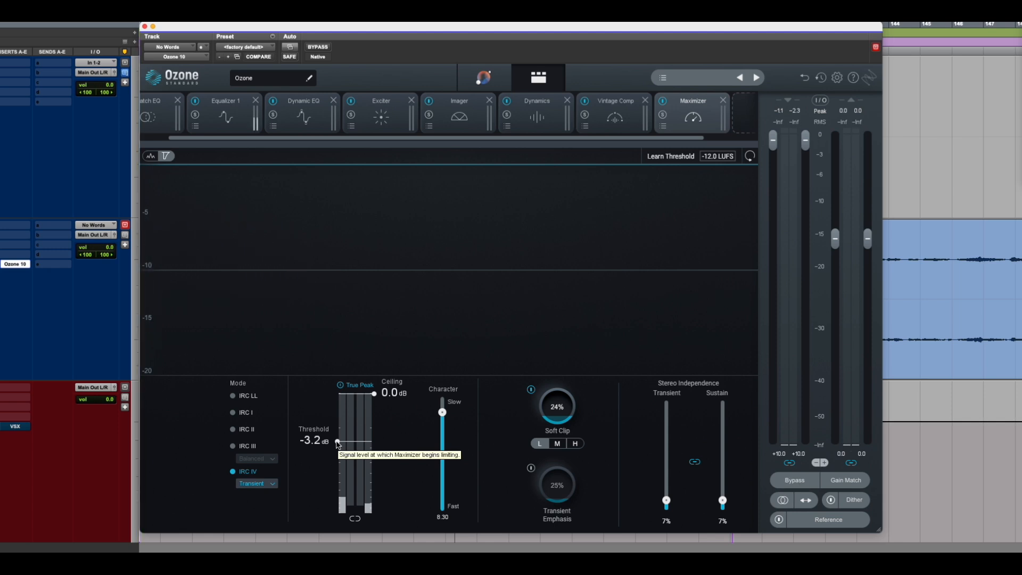
pyautogui.moveTo(337, 443); pyautogui.dragTo(337, 449)
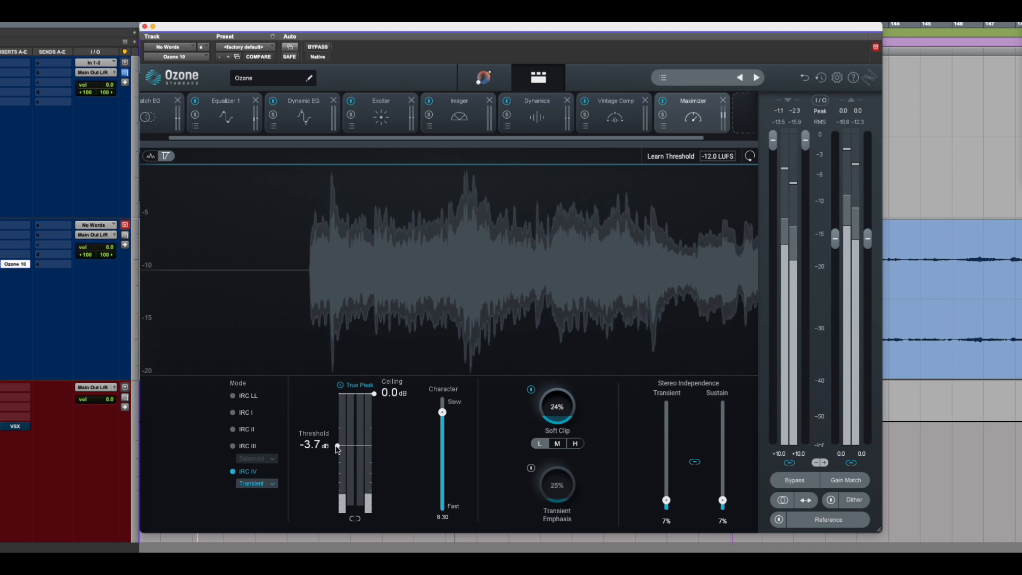
pyautogui.moveTo(338, 448); pyautogui.dragTo(337, 455)
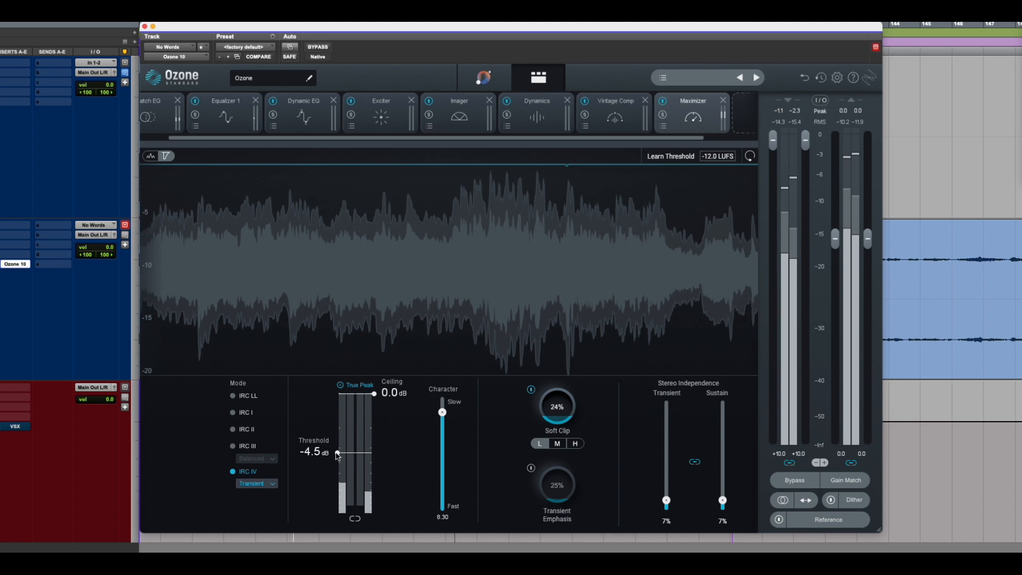
pyautogui.moveTo(338, 455); pyautogui.dragTo(338, 458)
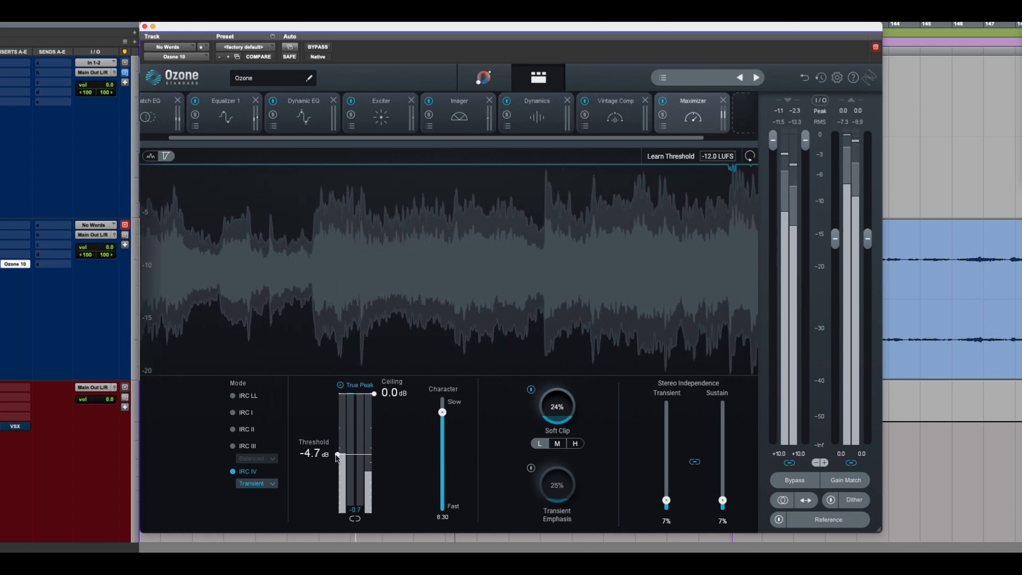
pyautogui.moveTo(337, 457); pyautogui.dragTo(337, 459)
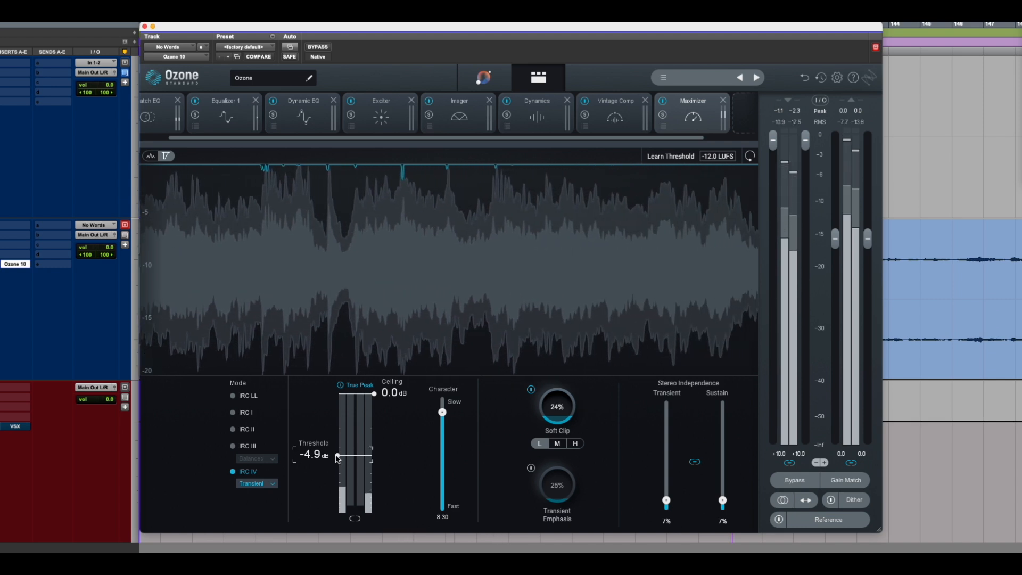
pyautogui.press('space')
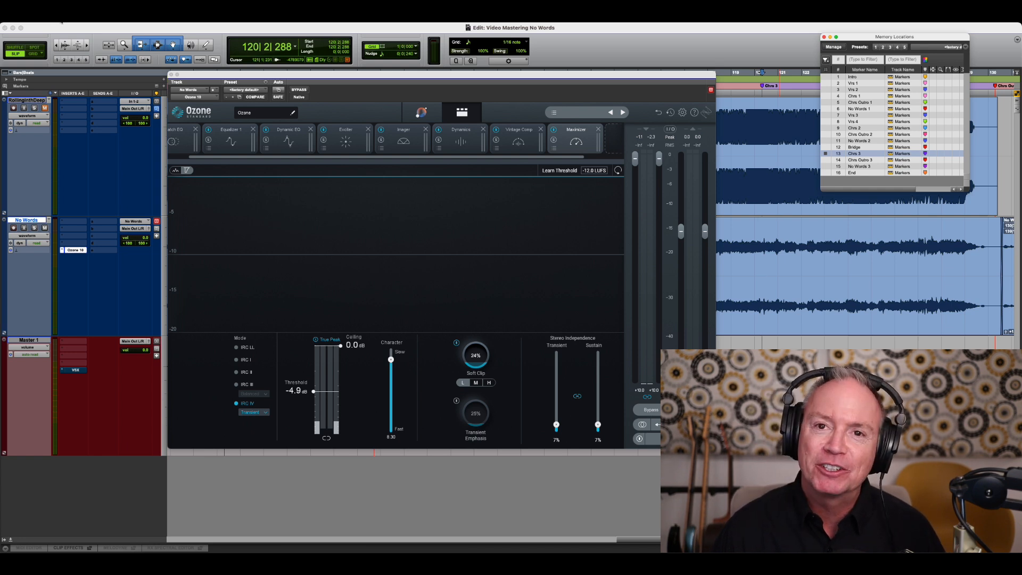
# Step: Save the session as Master Assistant in the Mastering No Words folder
pyautogui.click(61, 22)
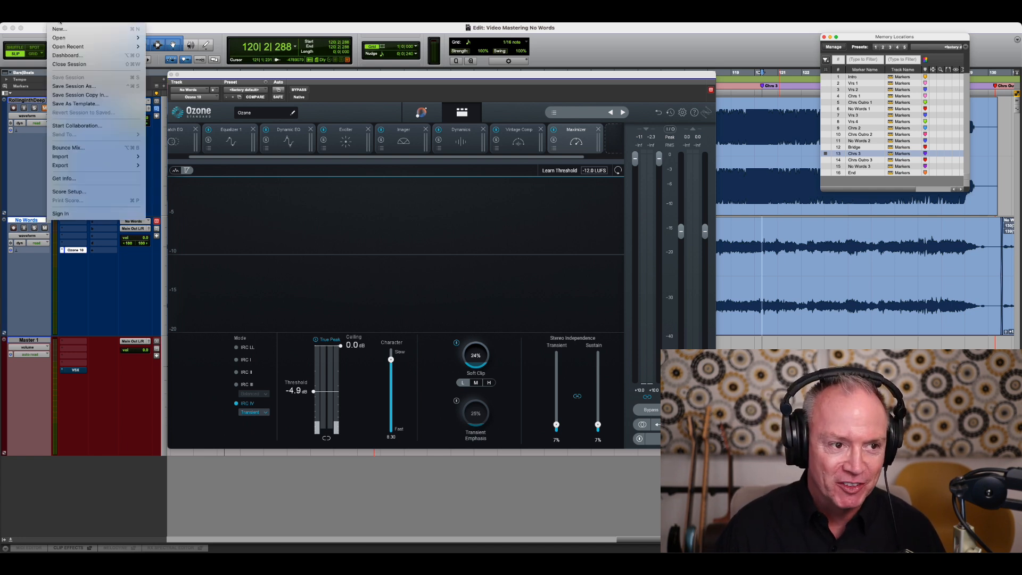
pyautogui.click(81, 86)
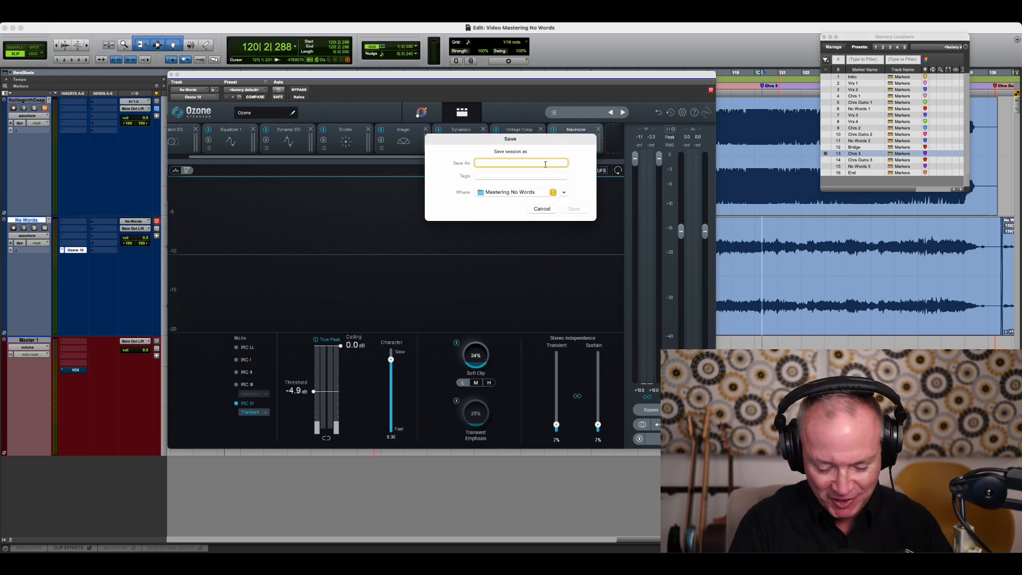
pyautogui.write('Master Assistant')
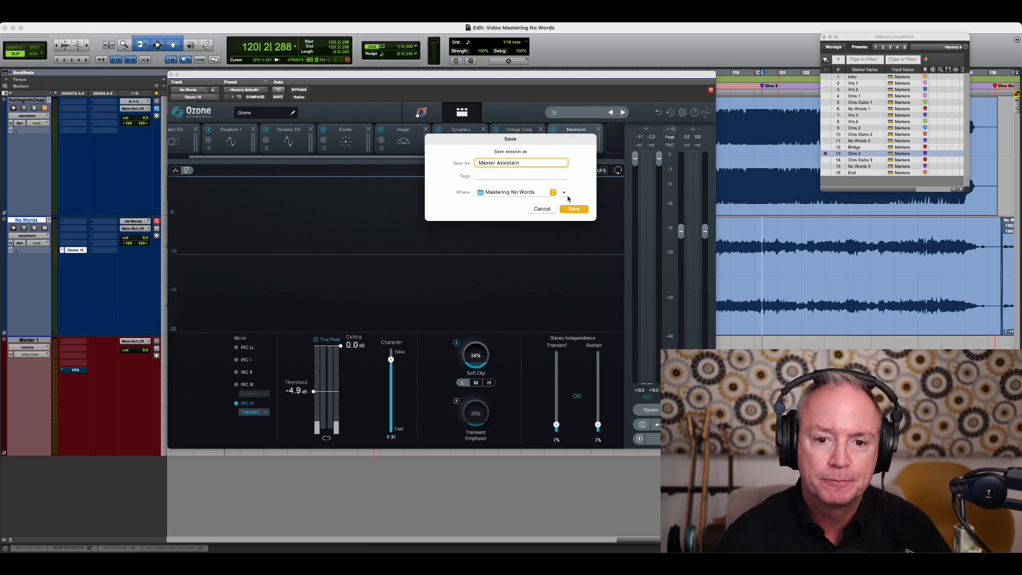
pyautogui.click(574, 209)
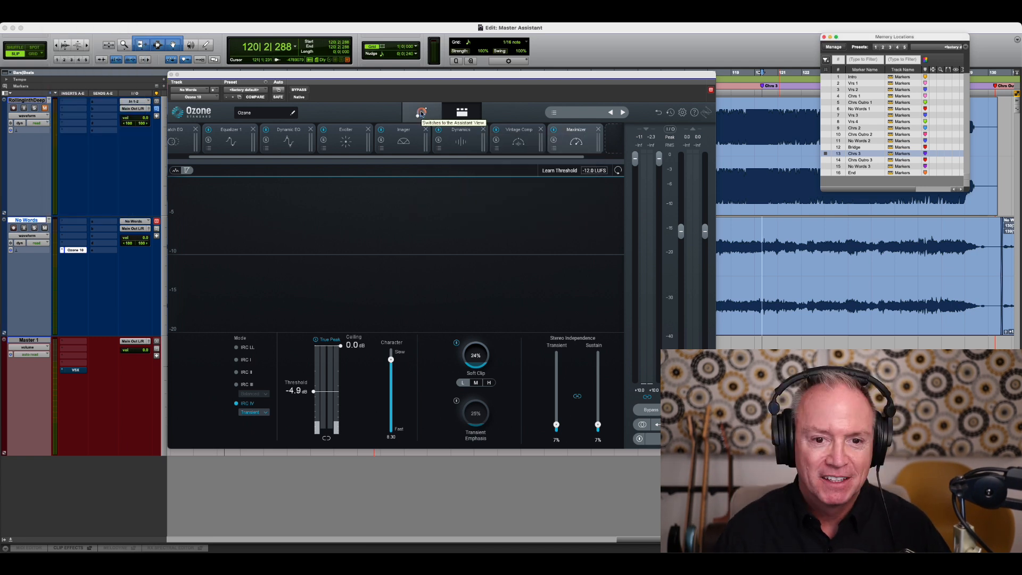
# Step: Remove every module from the Ozone chain, from the Maximizer back to the Match EQ
pyautogui.click(599, 131)
pyautogui.click(552, 130)
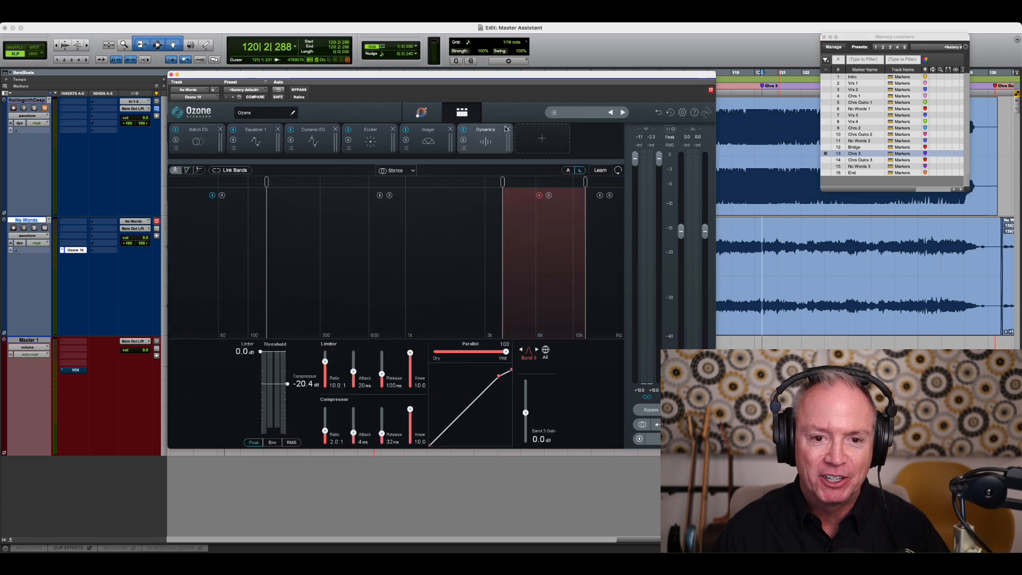
pyautogui.click(508, 130)
pyautogui.click(451, 129)
pyautogui.click(393, 129)
pyautogui.click(336, 129)
pyautogui.click(277, 129)
pyautogui.click(220, 129)
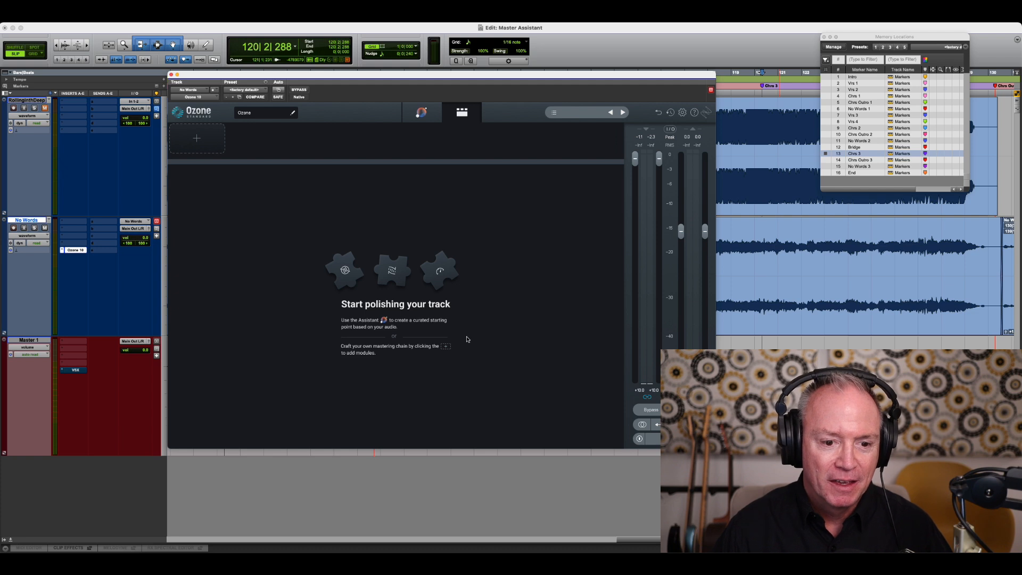
# Step: Run Ozone's Assistant on playback from the Chrs 3 marker to generate a mastering chain
pyautogui.click(431, 121)
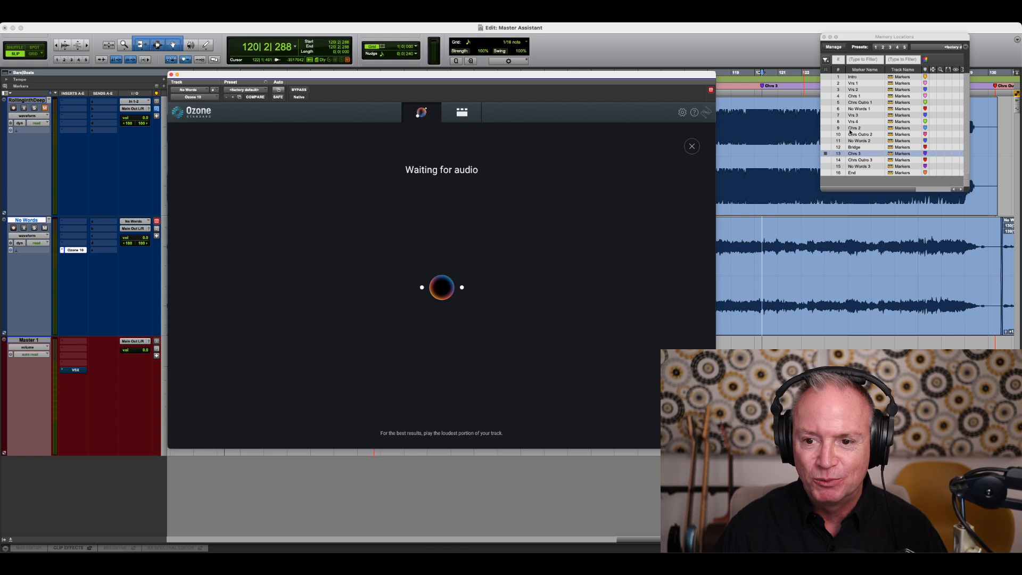
pyautogui.click(856, 155)
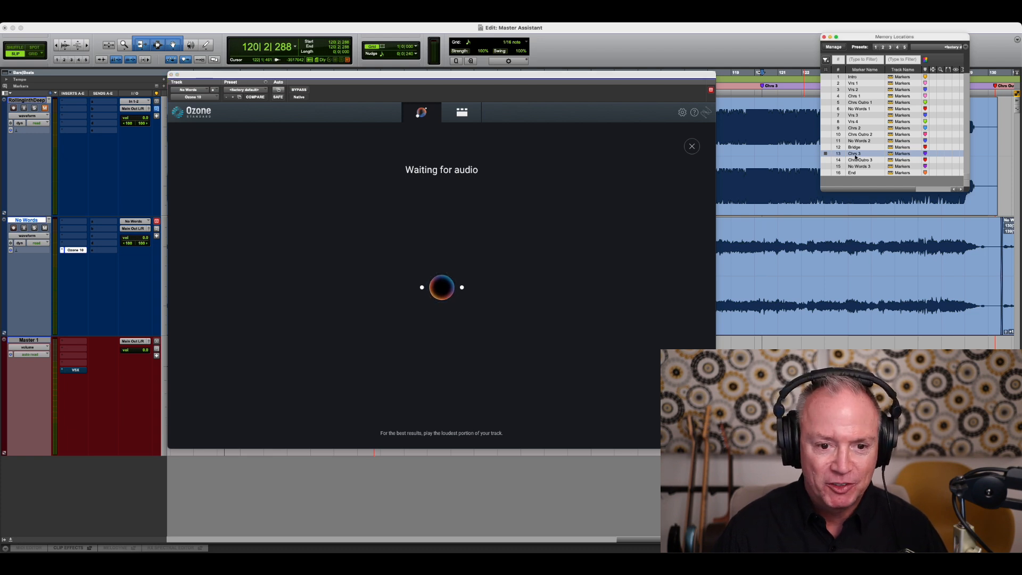
pyautogui.press('space')
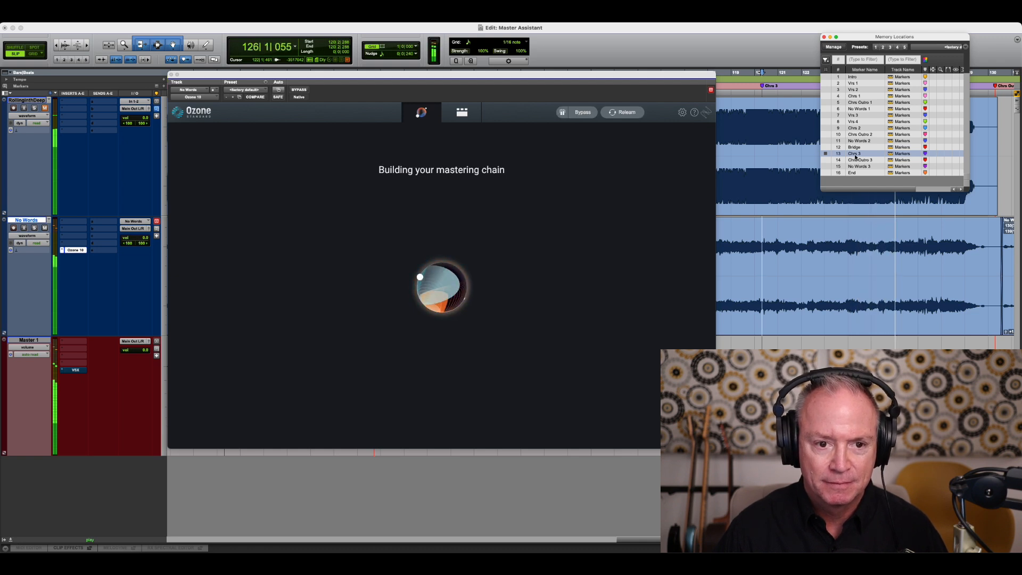
pyautogui.press('space')
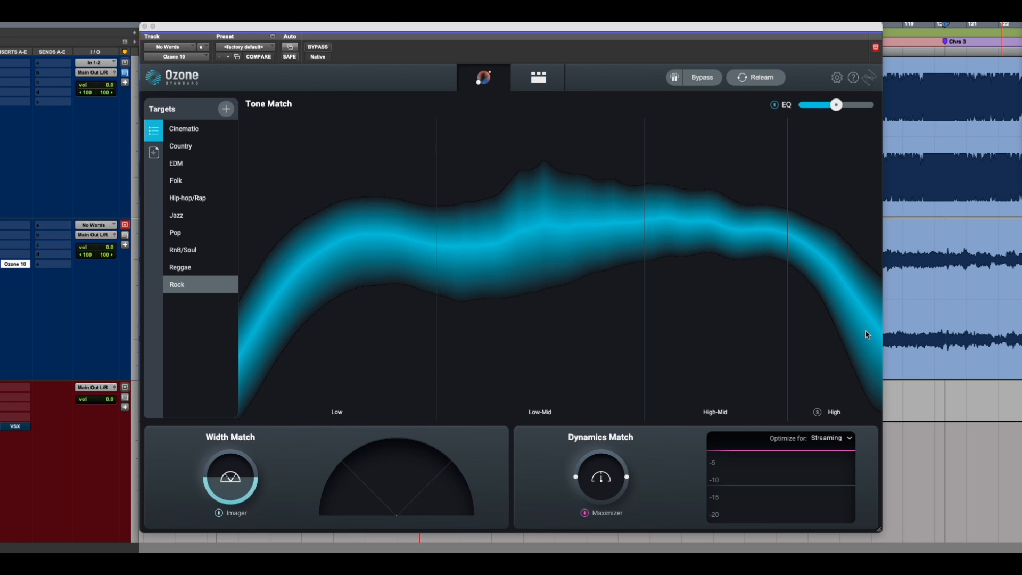
# Step: Inspect the Equalizer, Imager, Dynamic EQ and Maximizer settings in the chain built by the Assistant
pyautogui.click(540, 87)
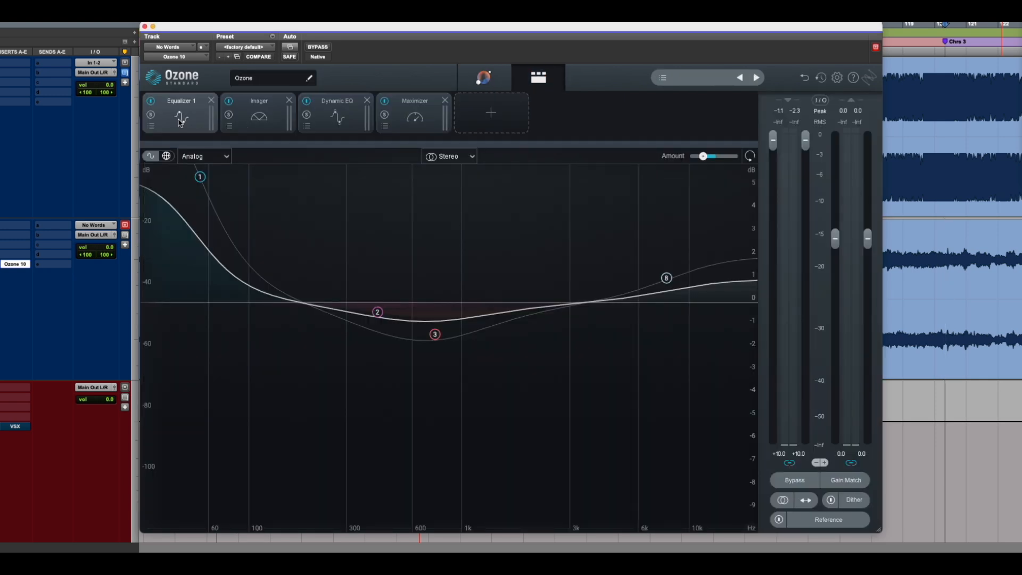
pyautogui.click(254, 122)
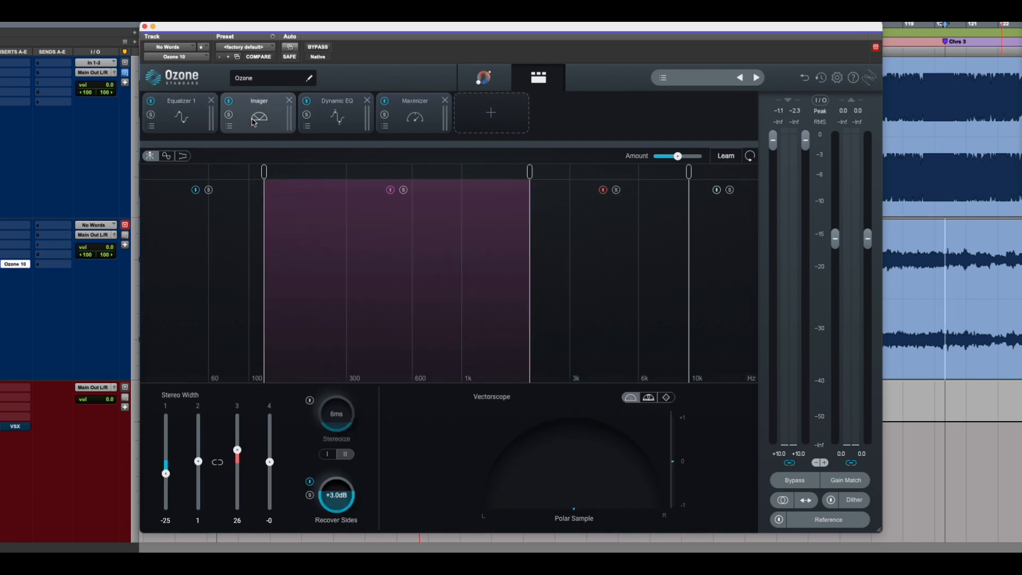
pyautogui.click(343, 119)
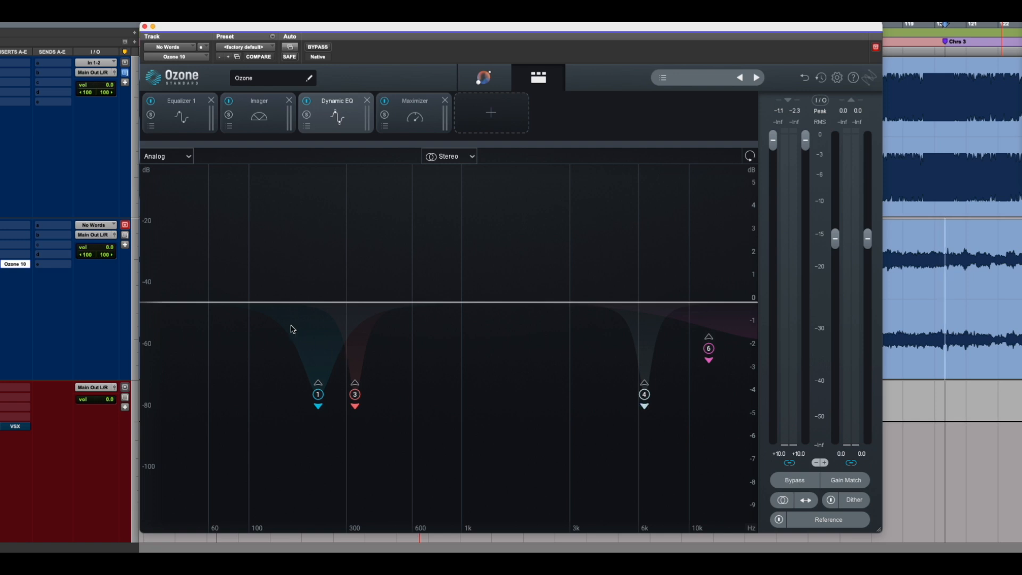
pyautogui.click(416, 118)
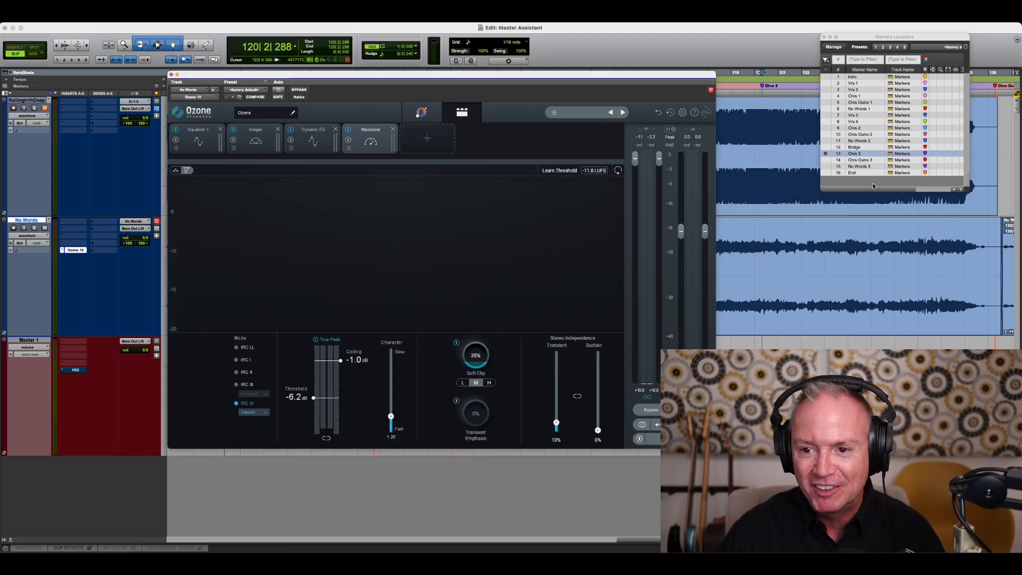
# Step: Audition the Assistant's mastering chain on the mix from the Chrs 3 marker
pyautogui.click(853, 155)
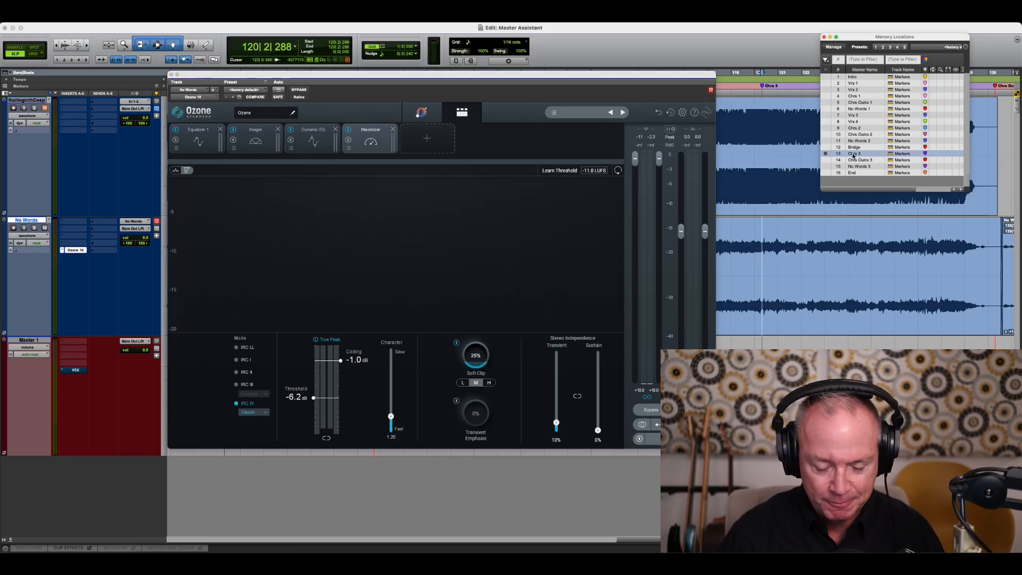
pyautogui.press('space')
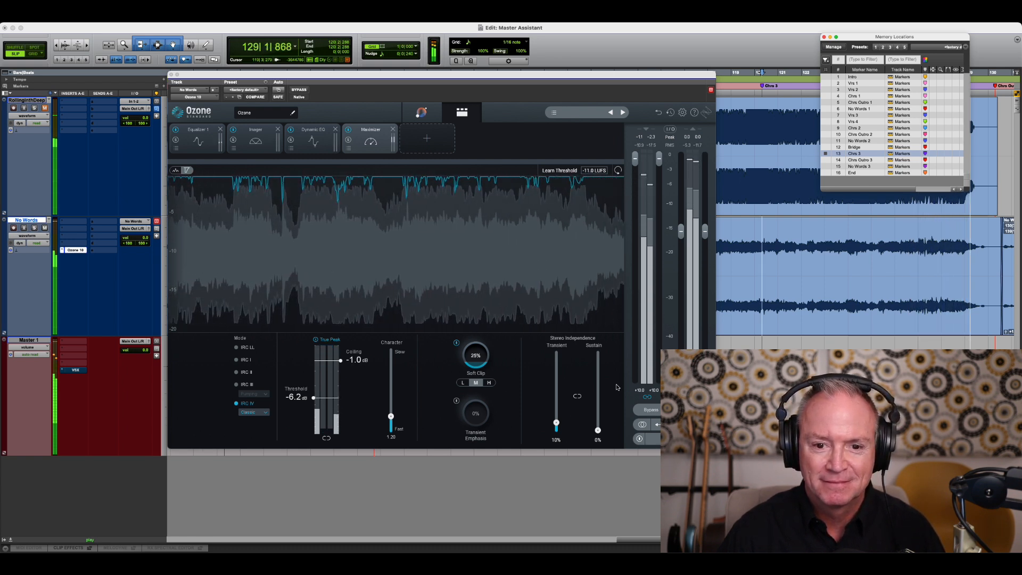
pyautogui.press('space')
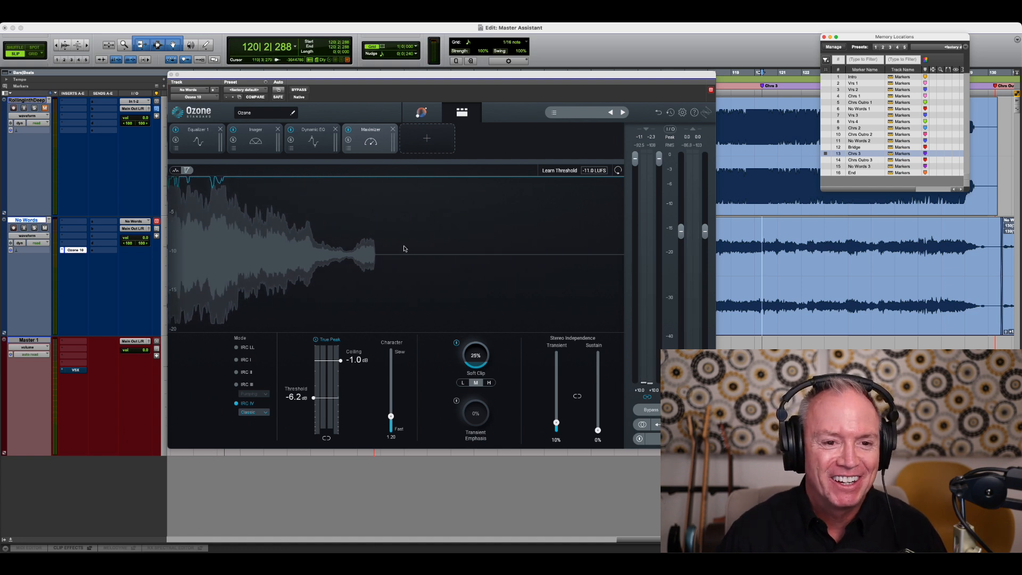
# Step: Review the Assistant's Dynamic EQ bands, Imager stereo widths and Equalizer curve again
pyautogui.click(324, 140)
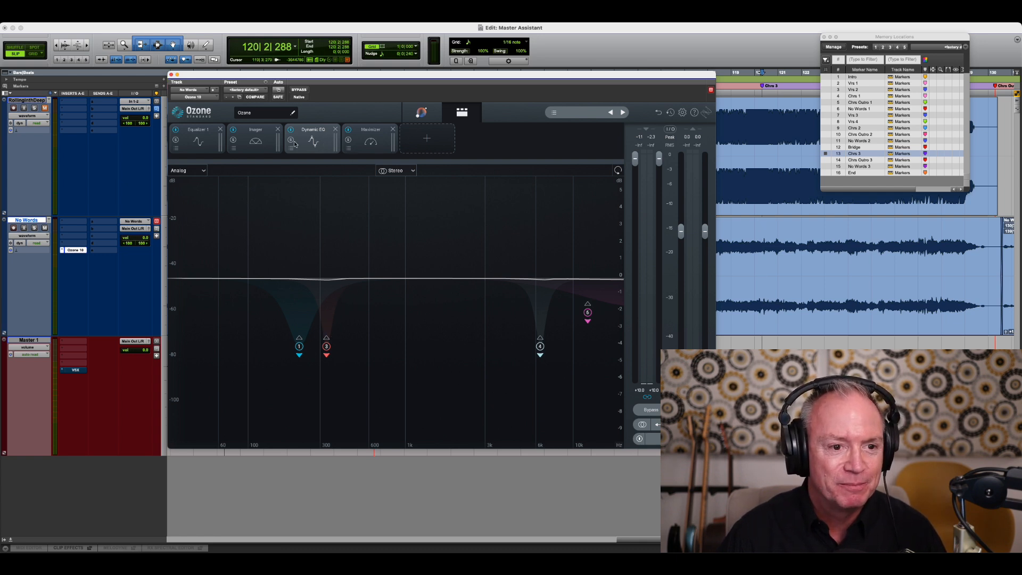
pyautogui.click(258, 149)
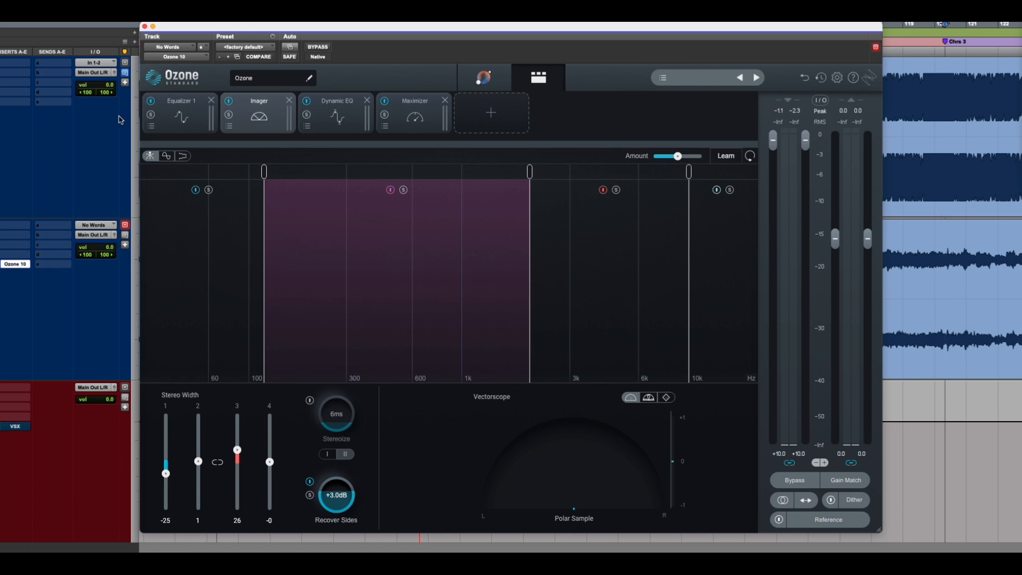
pyautogui.click(189, 114)
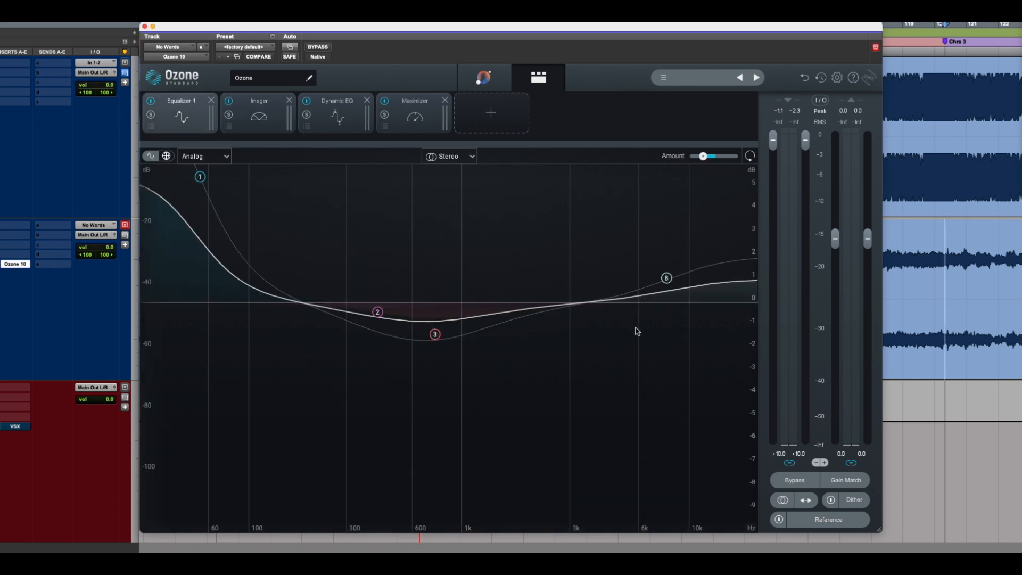